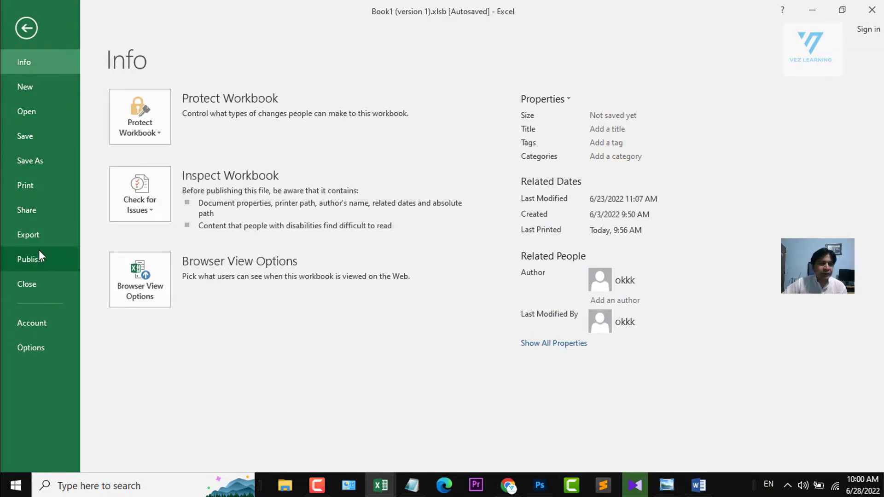
# View the print preview of Sheet3 and return to the worksheet
pyautogui.click(66, 187)
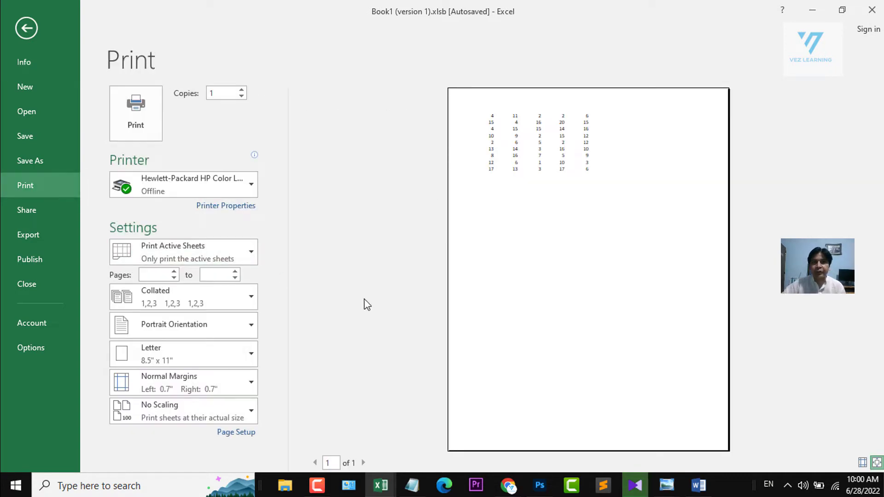
pyautogui.press('Escape')
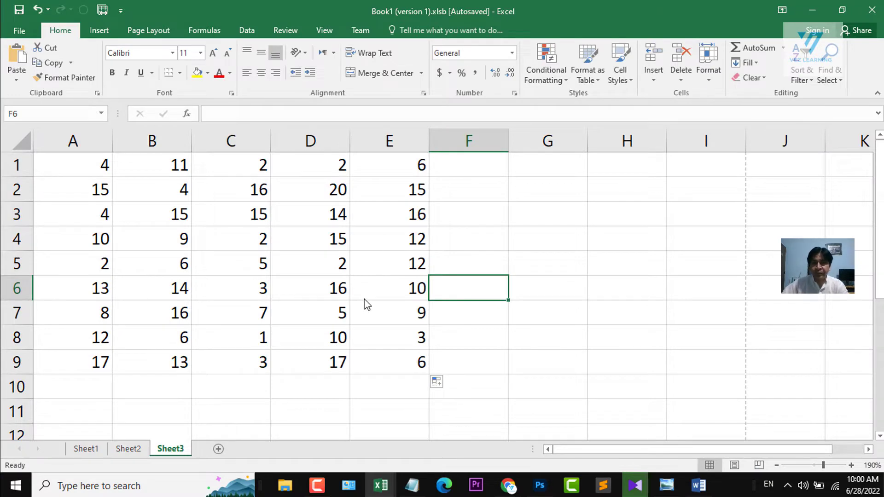
pyautogui.hotkey('ctrl', 'p')
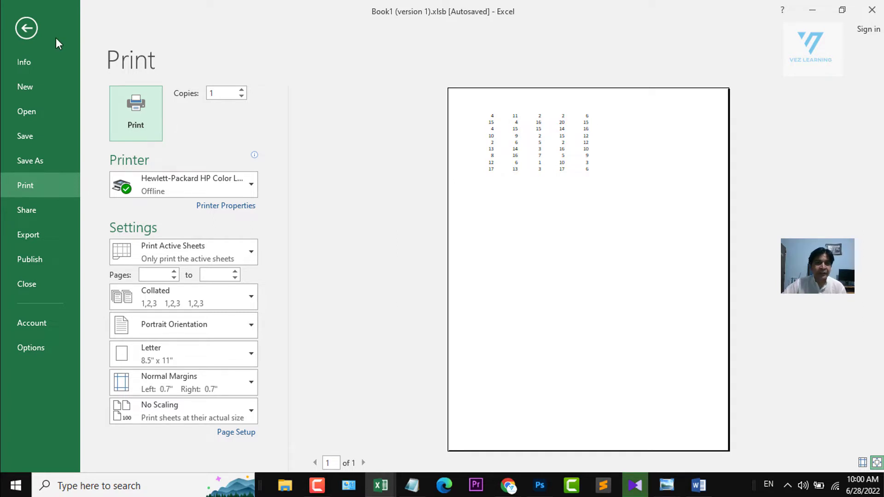
pyautogui.click(33, 30)
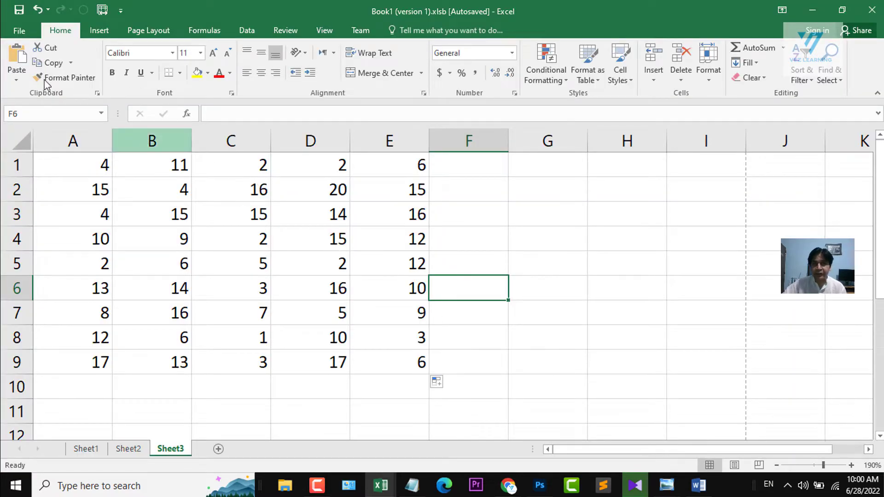
# Open the print settings for Sheet3 and set the number of copies to 3
pyautogui.click(17, 31)
pyautogui.click(57, 186)
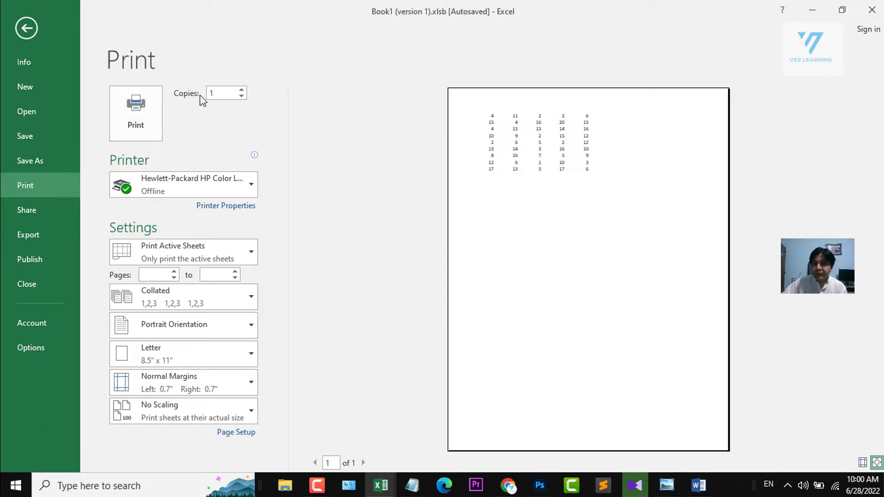
pyautogui.click(240, 90)
pyautogui.click(241, 90)
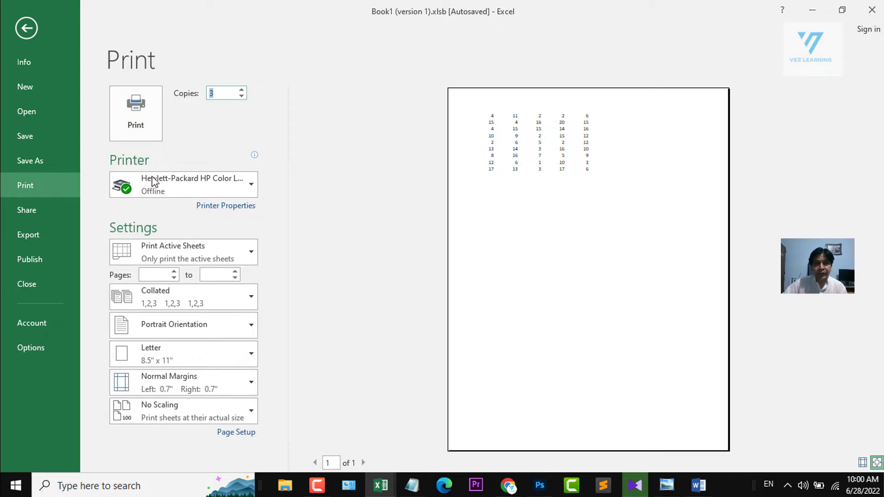
# Examine the current printer's status and the list of available printers, keeping the HP Color LaserJet selected
pyautogui.moveTo(165, 186)
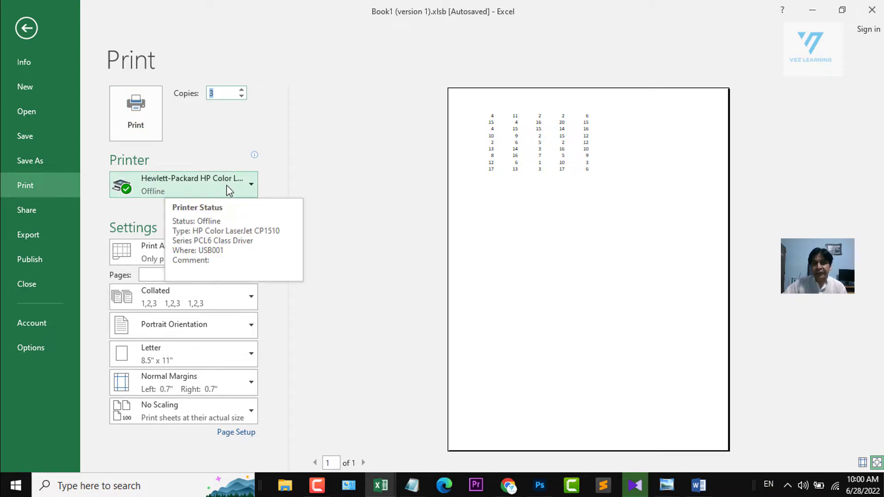
pyautogui.click(251, 186)
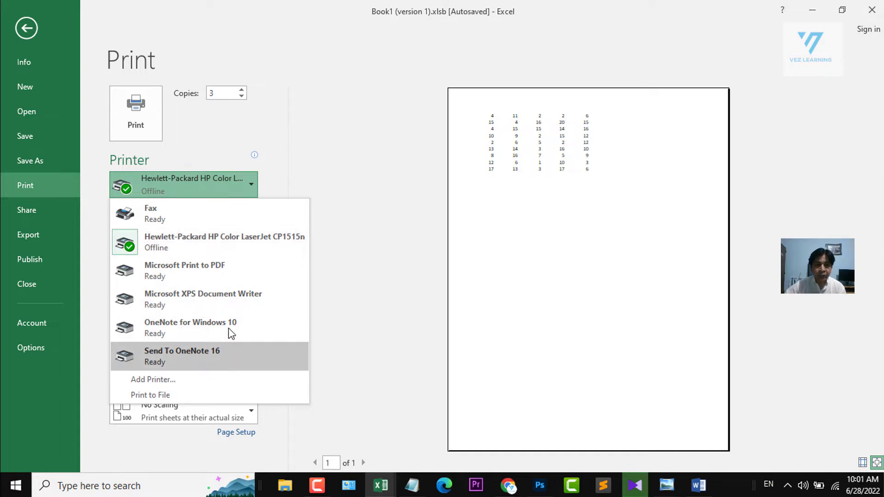
pyautogui.click(214, 183)
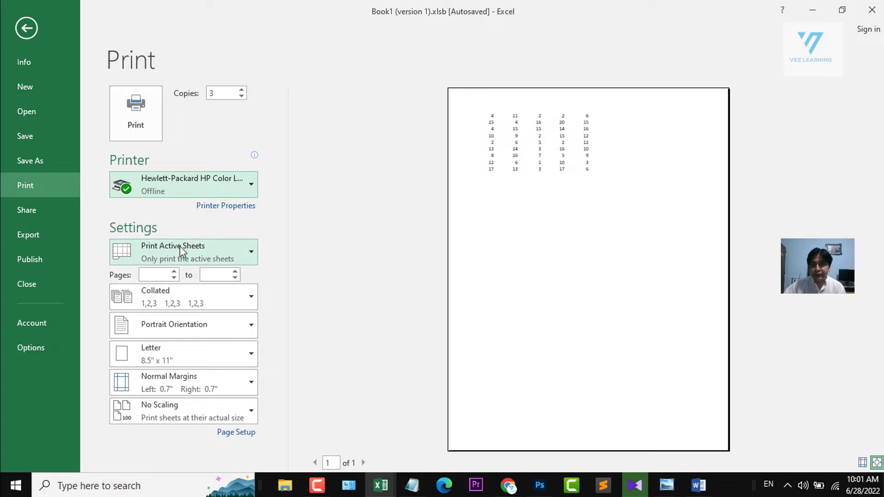
# Leave the print settings, look through Sheet2 and Sheet1, and return to cell D11 on Sheet3
pyautogui.click(32, 21)
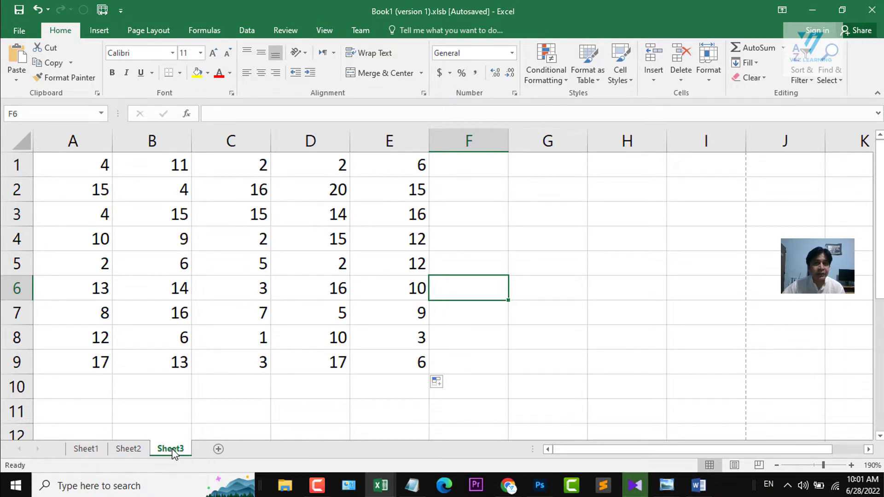
pyautogui.click(122, 450)
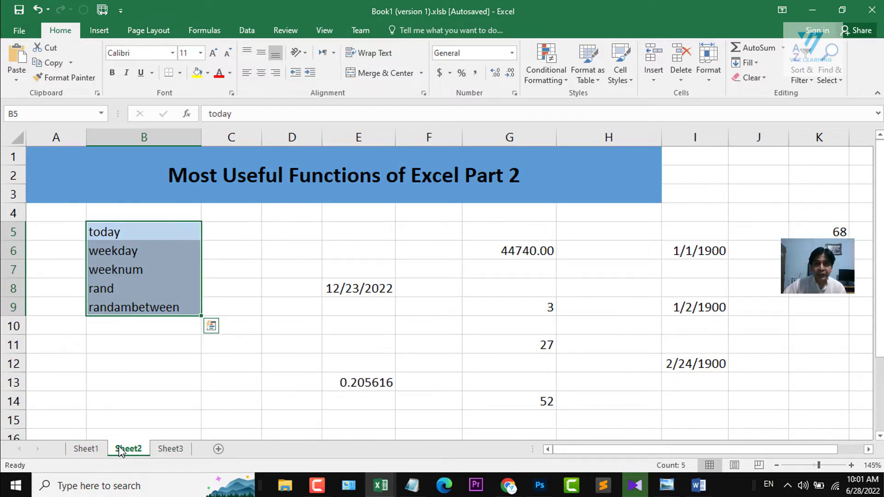
pyautogui.click(104, 449)
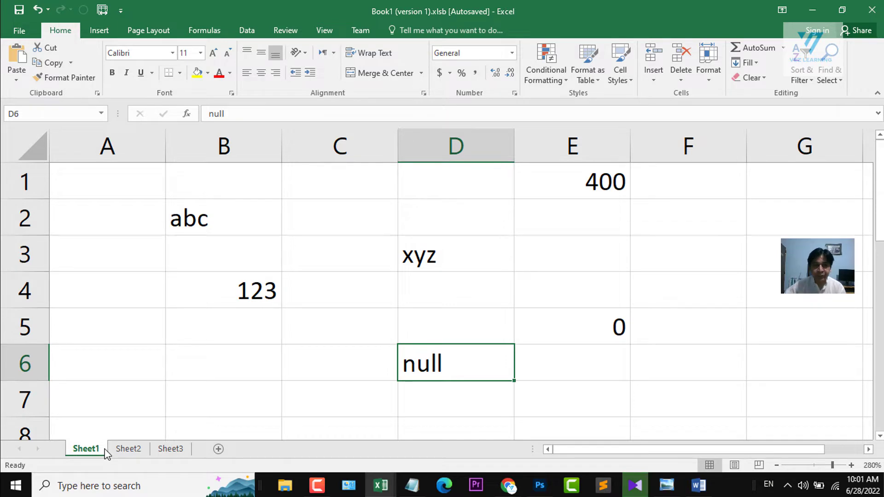
pyautogui.doubleClick(170, 449)
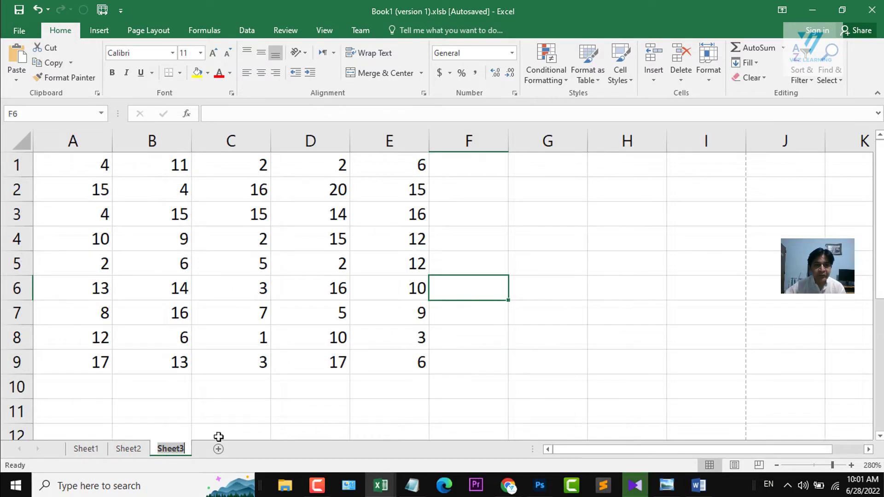
pyautogui.click(313, 402)
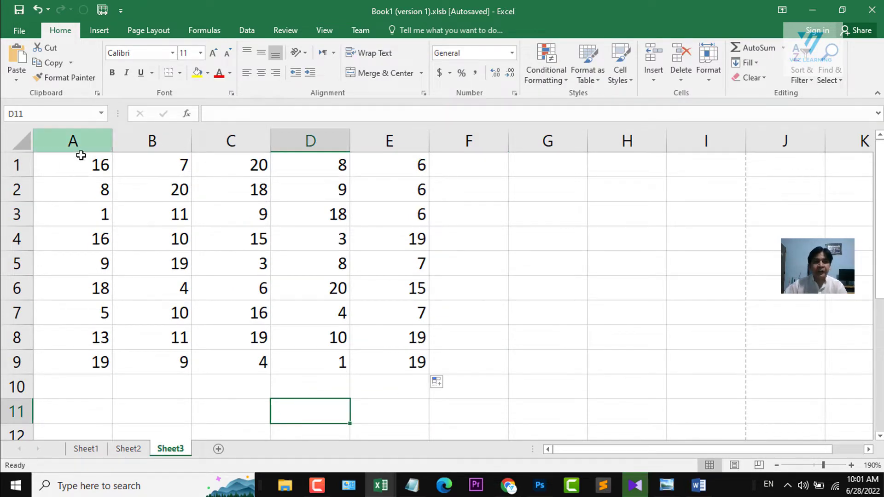
# Select the range A1:E10 on Sheet3 and check the active sheet's print preview
pyautogui.moveTo(81, 156); pyautogui.dragTo(397, 364)
pyautogui.hotkey('ctrl', 'p')
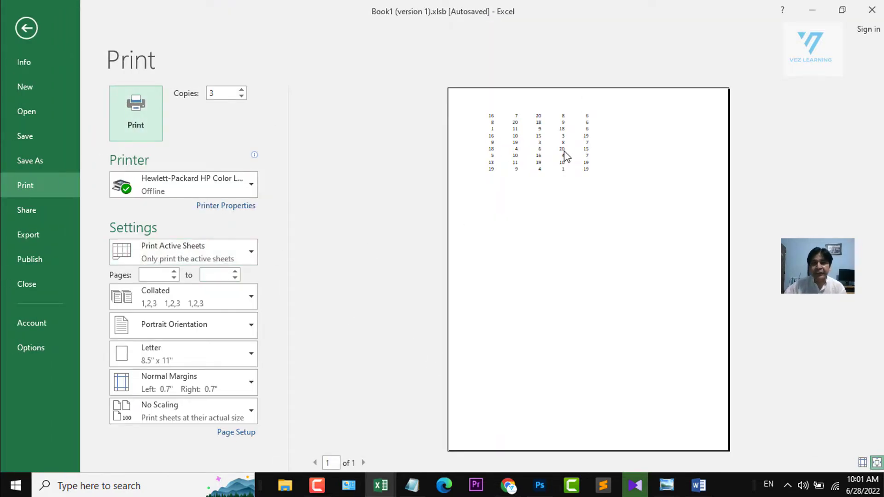
pyautogui.press('Escape')
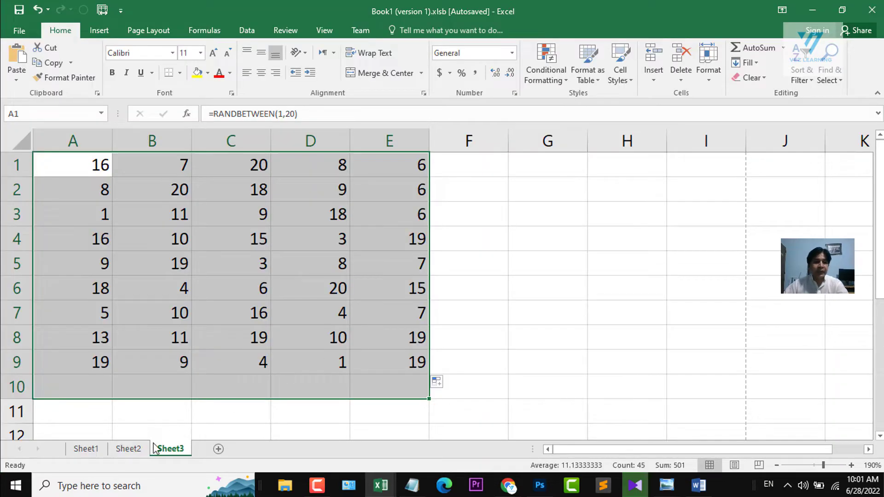
# Switch to Sheet2 and check its print preview with the active-sheets setting
pyautogui.click(129, 448)
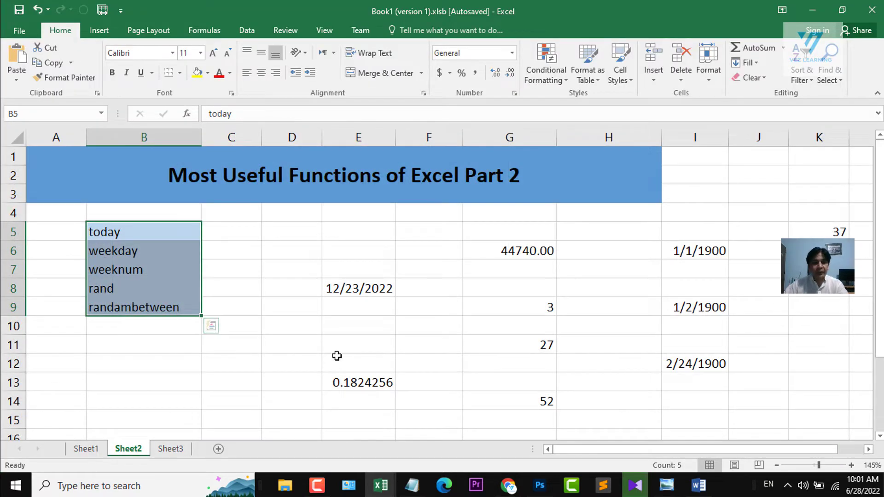
pyautogui.hotkey('ctrl', 'p')
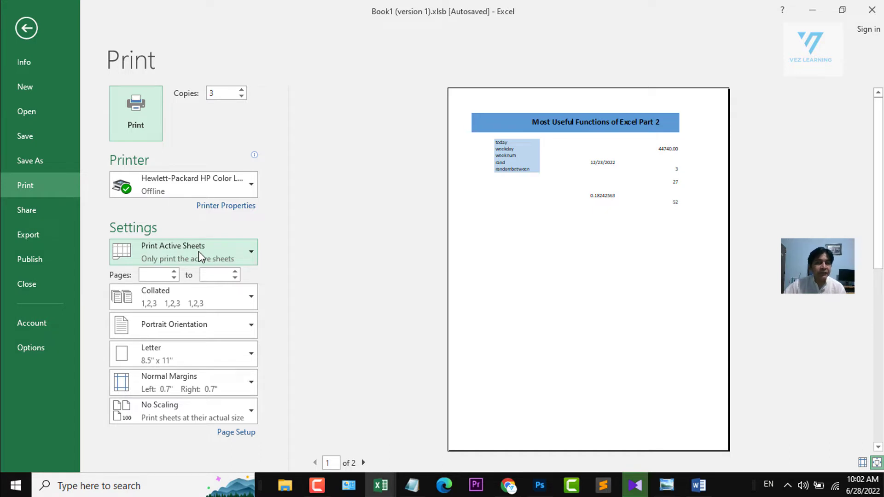
pyautogui.press('Escape')
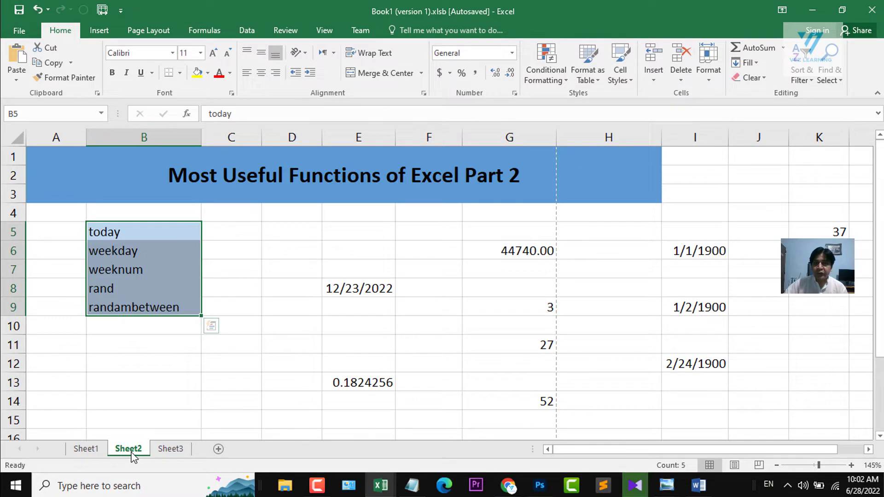
# Group Sheet2 with Sheet3 and page through their combined print preview
pyautogui.keyDown('ctrl'); pyautogui.click(176, 450); pyautogui.keyUp('ctrl')
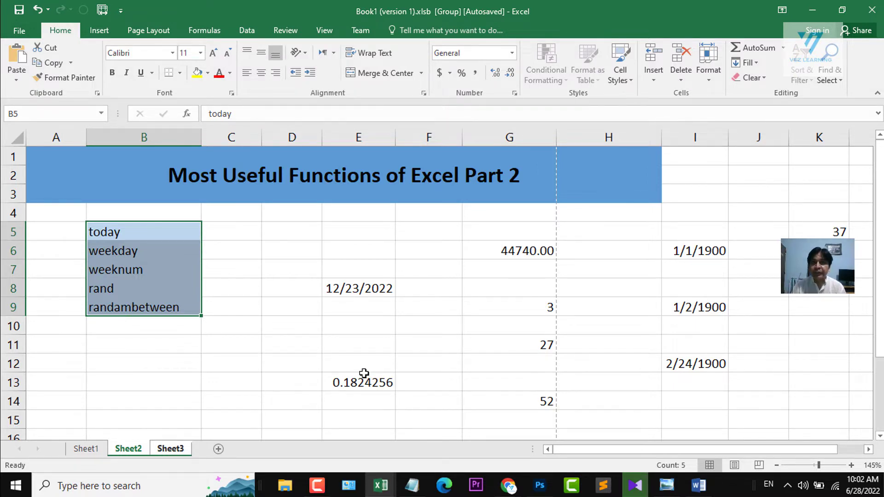
pyautogui.hotkey('ctrl', 'p')
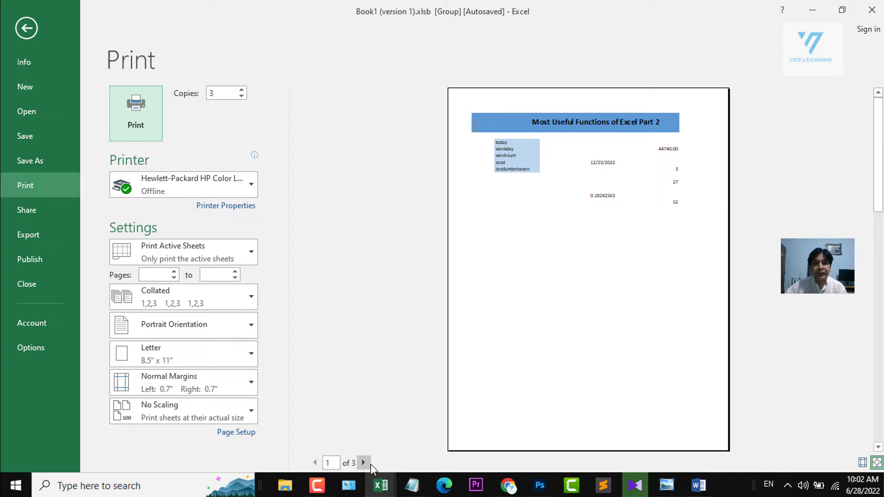
pyautogui.click(362, 462)
pyautogui.click(362, 463)
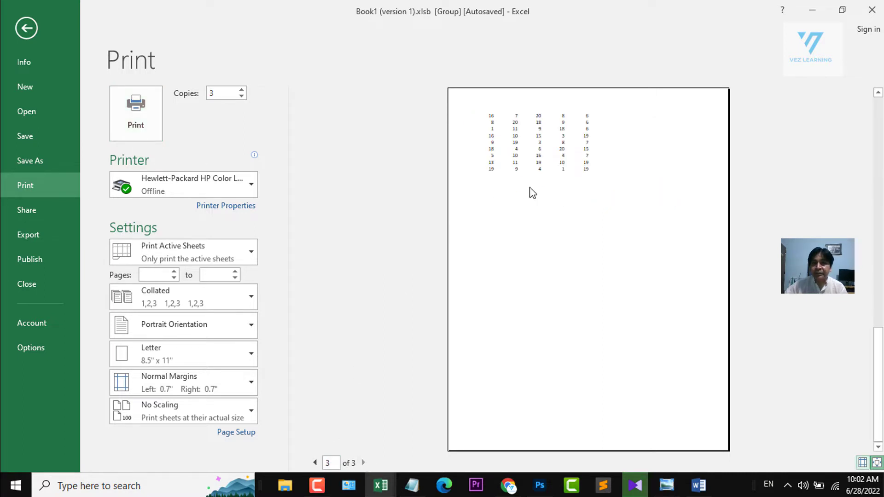
pyautogui.click(316, 463)
pyautogui.click(316, 462)
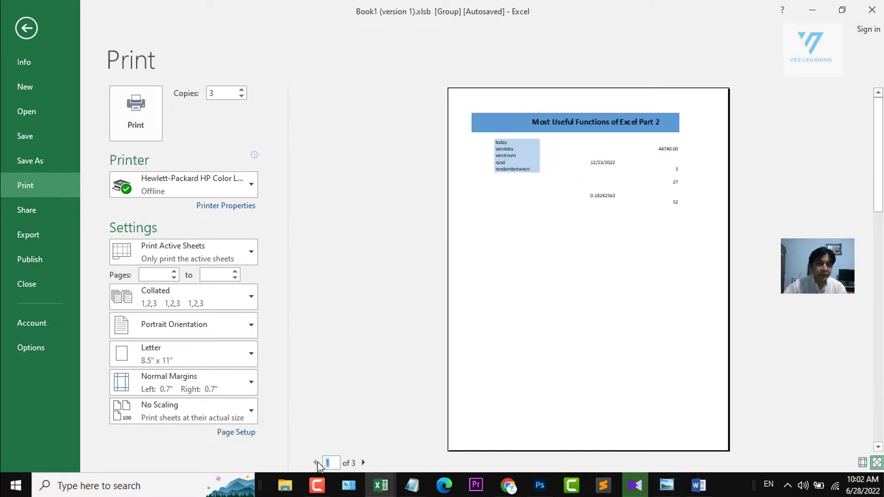
pyautogui.press('Escape')
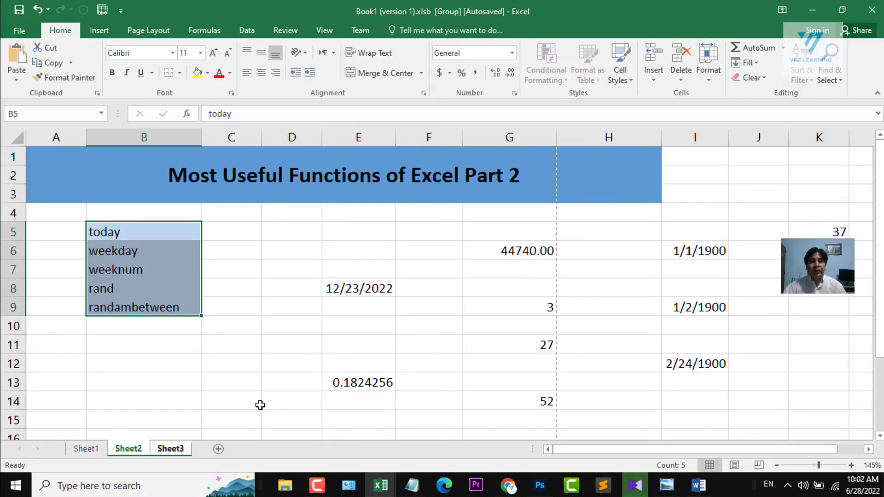
# Ungroup Sheet2 and Sheet3 by making Sheet1 the only active sheet
pyautogui.click(167, 449)
pyautogui.click(127, 449)
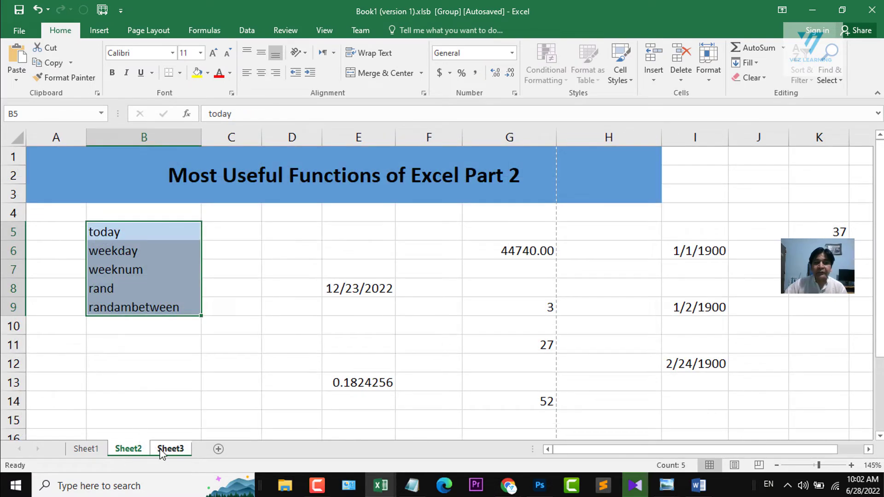
pyautogui.click(86, 449)
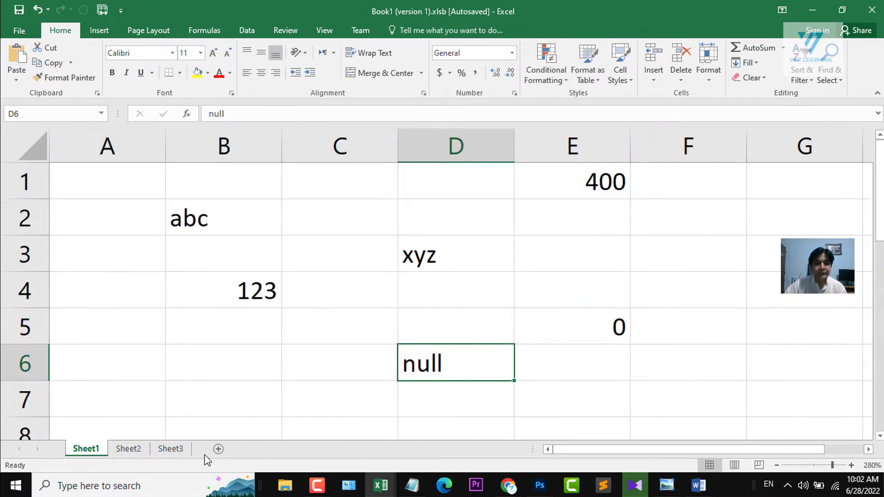
# Open the print settings for Sheet3 and examine the choices for what to print, including the entire workbook
pyautogui.click(171, 449)
pyautogui.hotkey('ctrl', 'p')
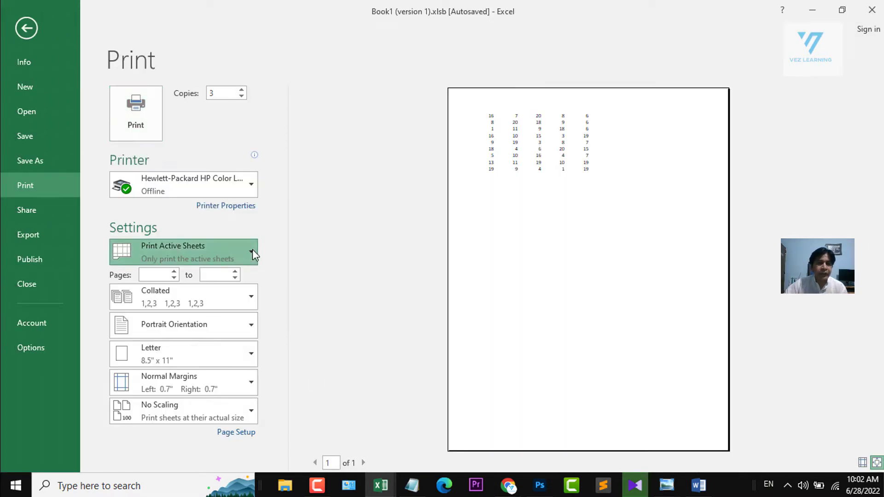
pyautogui.click(253, 249)
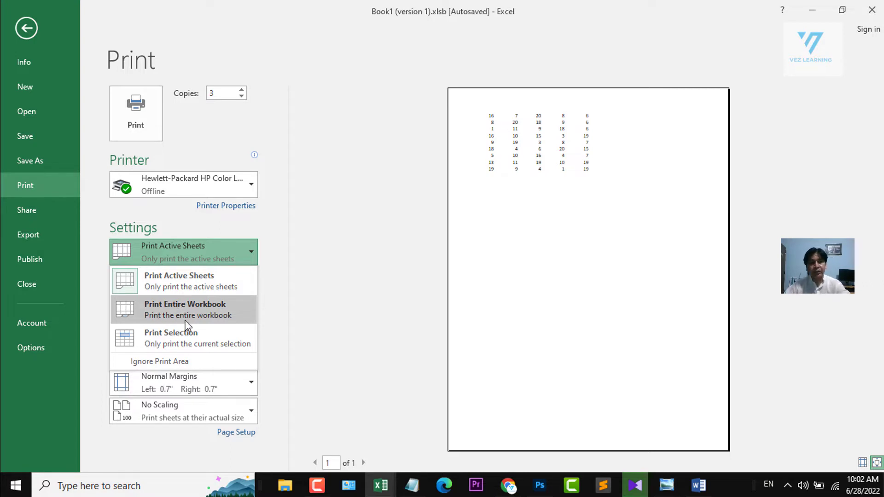
pyautogui.press('Escape')
pyautogui.press('Escape')
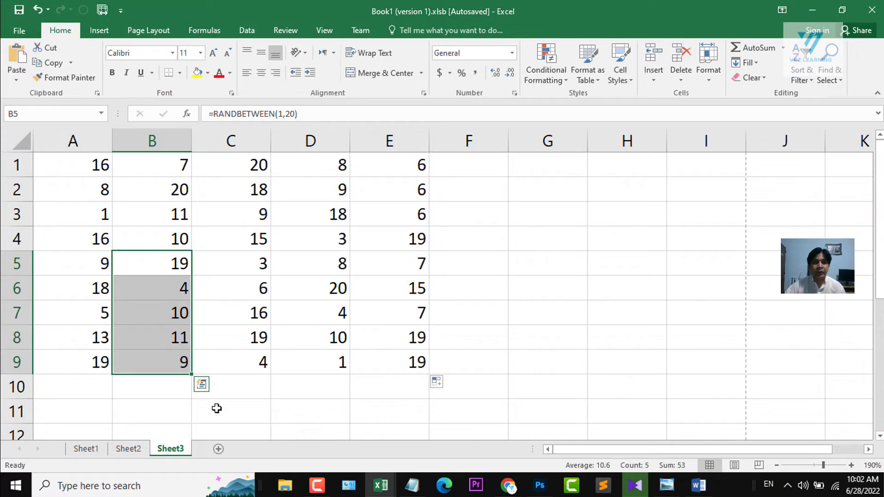
# Add four new blank worksheets to the workbook after Sheet3
pyautogui.click(218, 449)
pyautogui.click(258, 448)
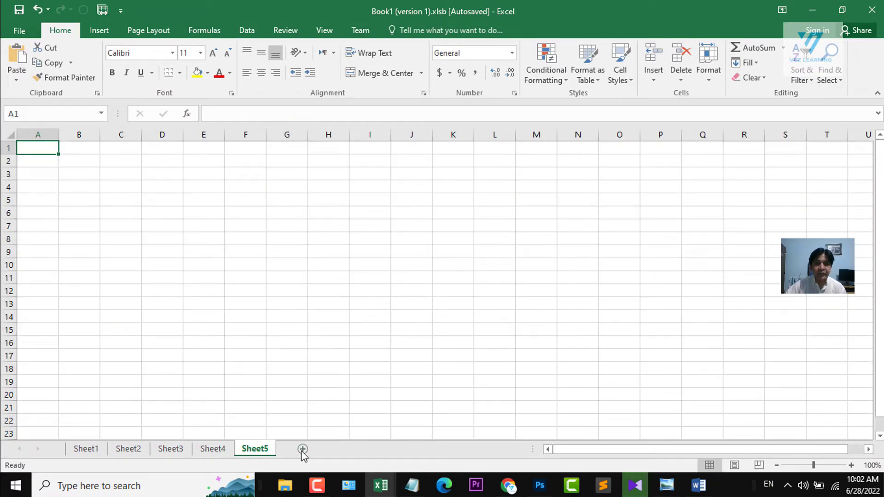
pyautogui.click(302, 454)
pyautogui.click(346, 452)
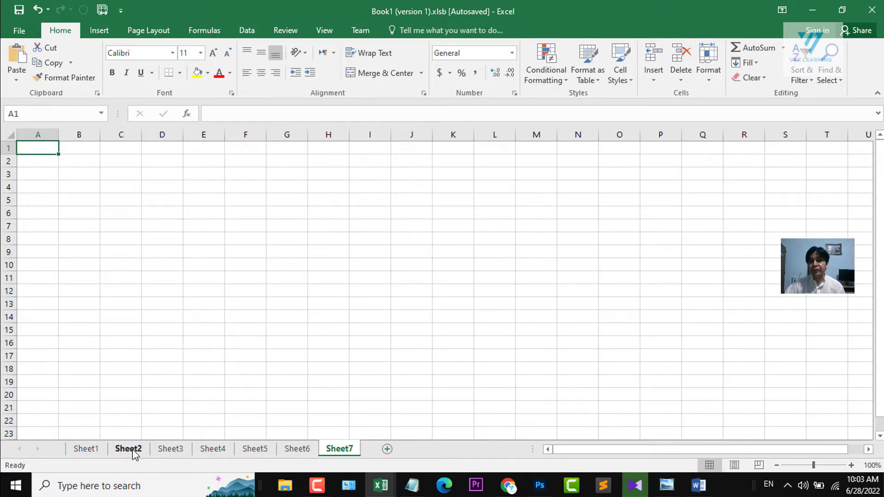
# Go back to Sheet3, review the Print Selection option in its print settings, and return to the worksheet
pyautogui.click(182, 455)
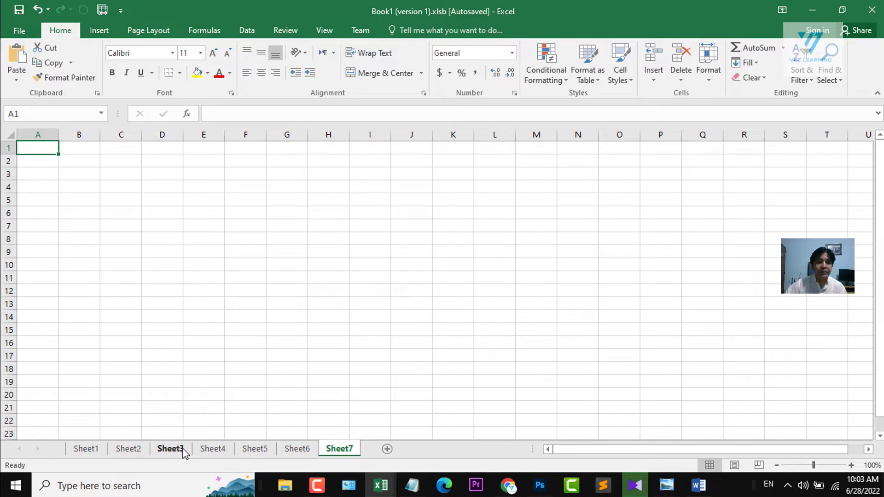
pyautogui.hotkey('ctrl', 'p')
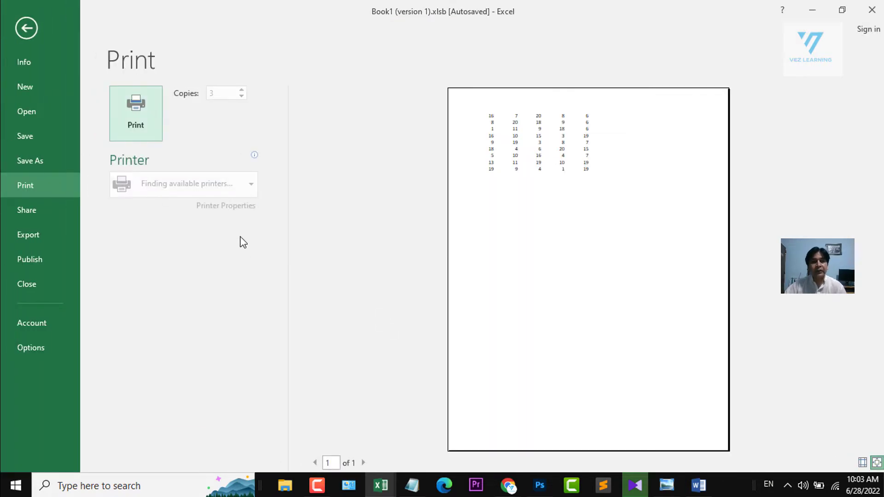
pyautogui.click(248, 253)
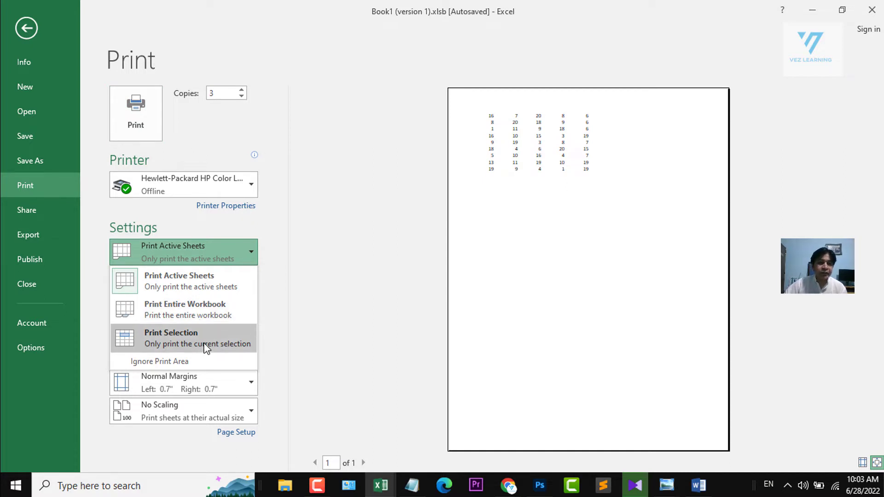
pyautogui.click(26, 28)
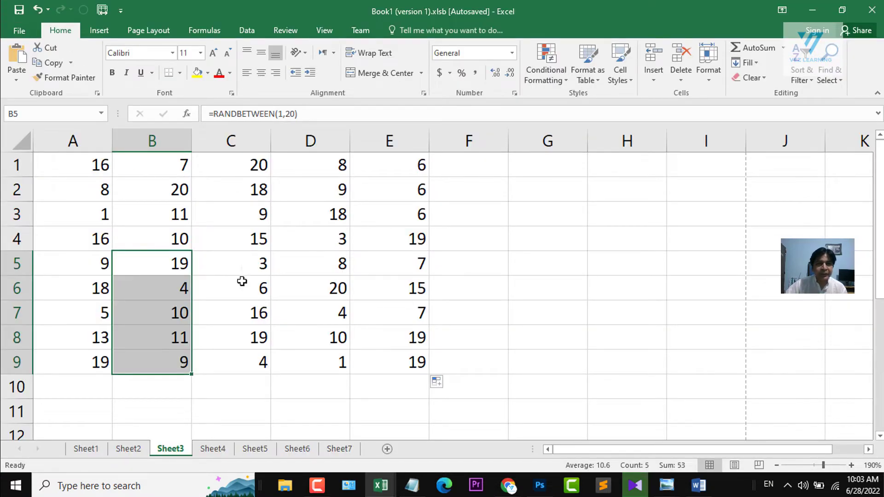
# Select the values in the last two data columns, D1:E9, on Sheet3
pyautogui.moveTo(63, 158); pyautogui.dragTo(394, 162)
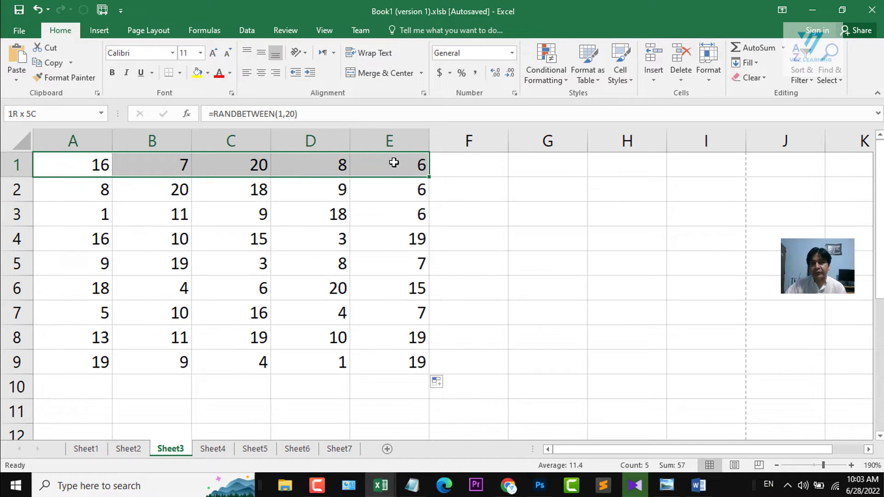
pyautogui.moveTo(304, 156); pyautogui.dragTo(368, 205)
pyautogui.moveTo(396, 324); pyautogui.dragTo(397, 361)
pyautogui.moveTo(297, 163); pyautogui.dragTo(405, 358)
pyautogui.moveTo(233, 164); pyautogui.dragTo(300, 355)
pyautogui.moveTo(304, 167); pyautogui.dragTo(401, 364)
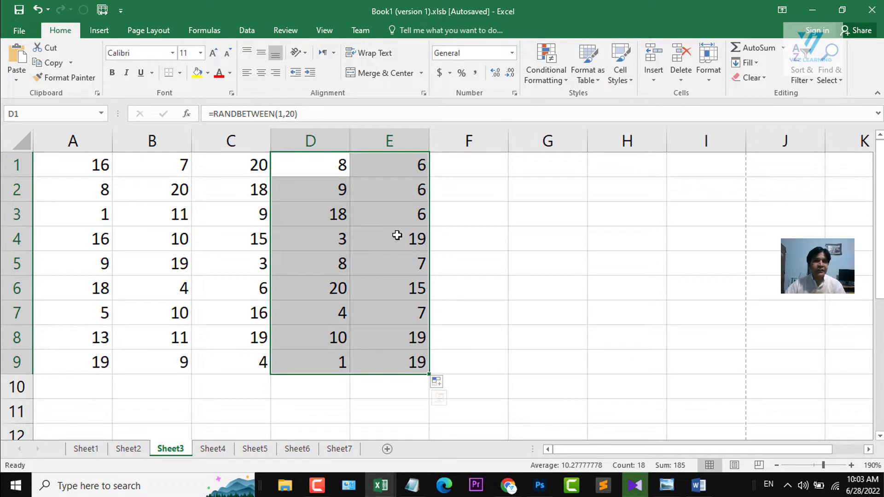
pyautogui.moveTo(331, 175); pyautogui.dragTo(375, 365)
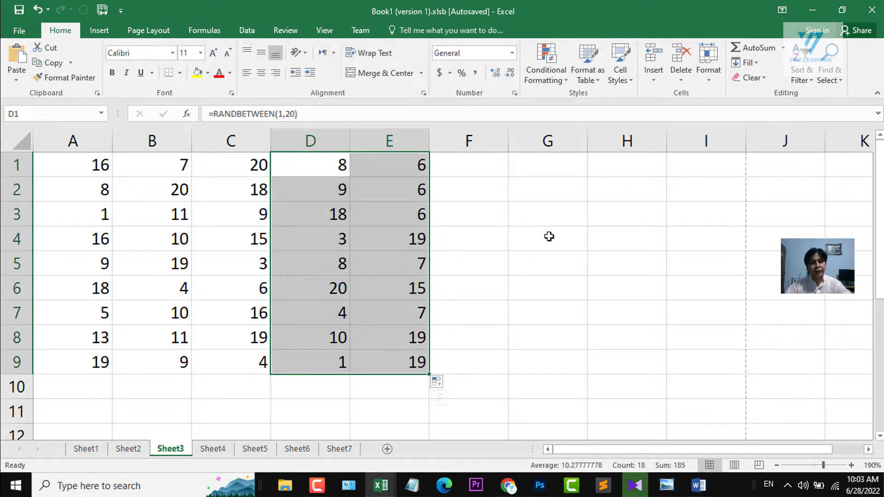
# Set the print settings to Print Selection for the selected cells, check the preview, and return to the worksheet
pyautogui.hotkey('ctrl', 'p')
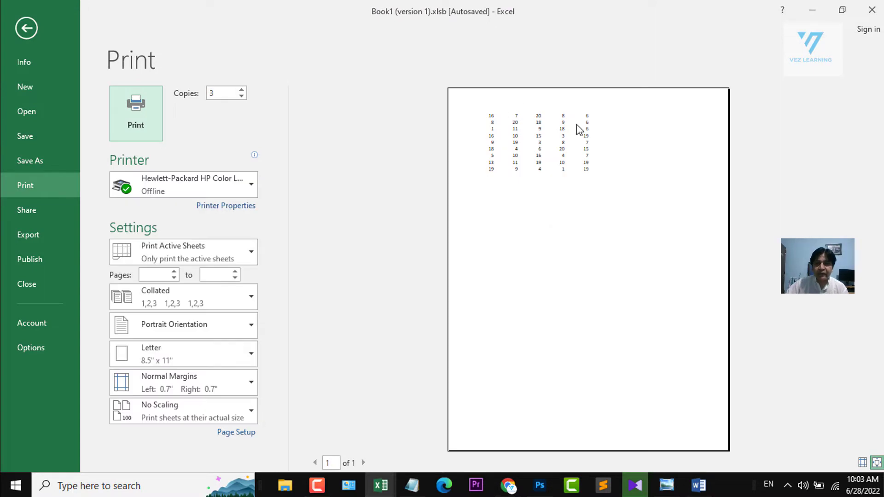
pyautogui.click(251, 254)
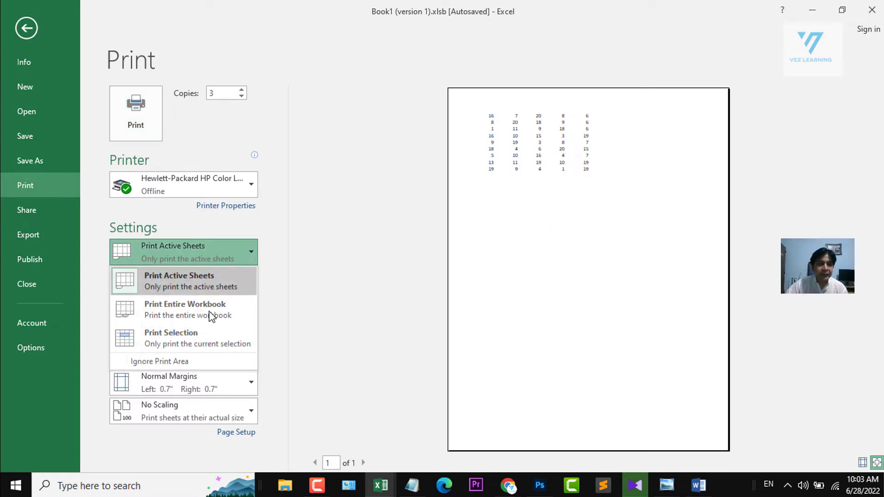
pyautogui.click(170, 336)
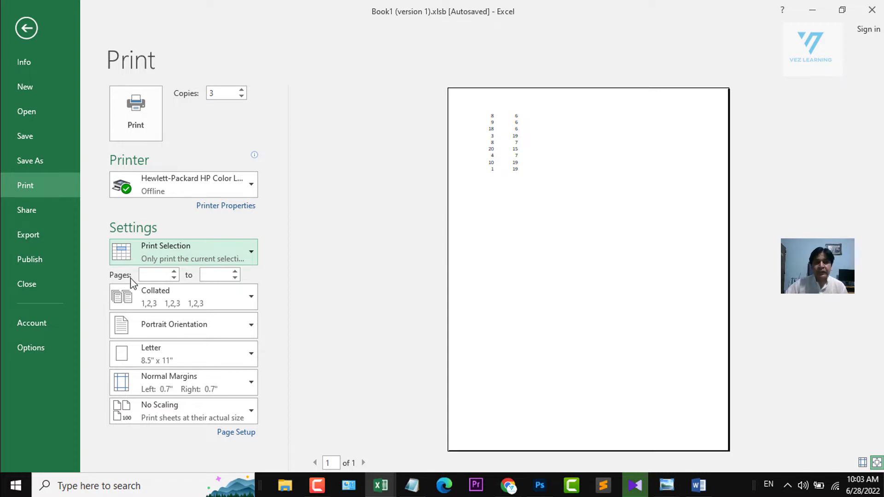
pyautogui.press('Escape')
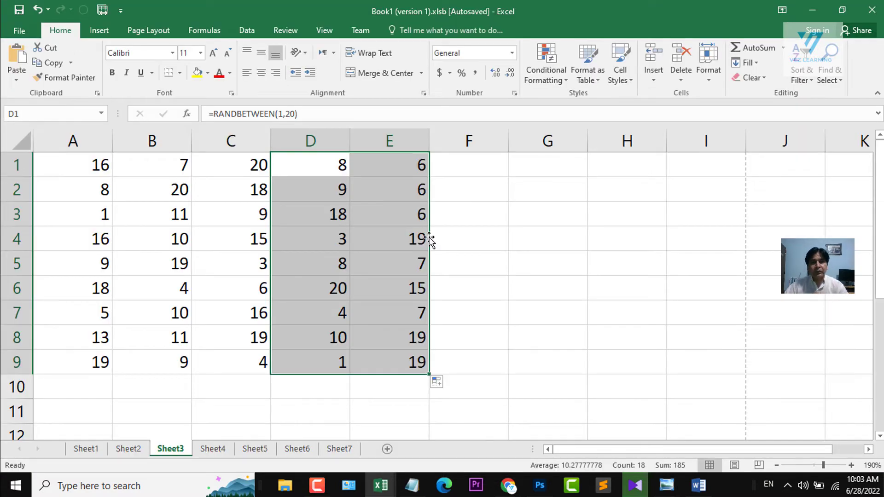
# Examine how far Sheet3 extends by selecting columns A through AX and jumping to the last row of column C and back
pyautogui.click(404, 235)
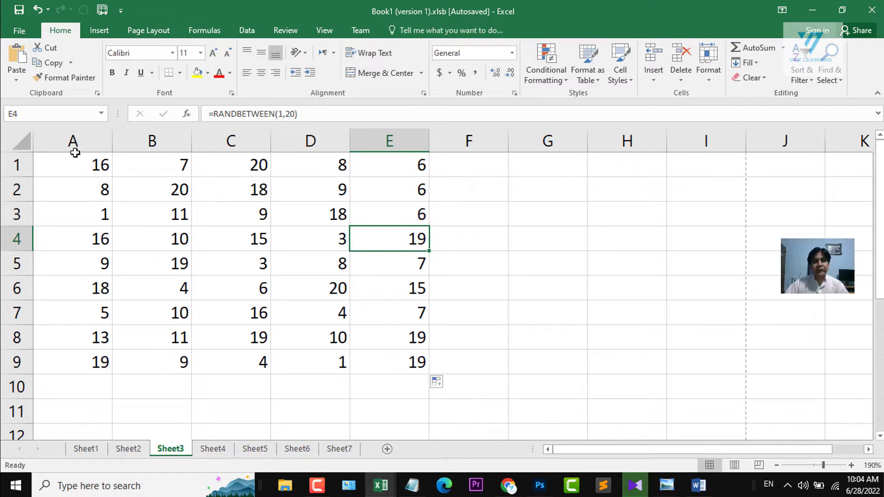
pyautogui.moveTo(49, 142); pyautogui.dragTo(628, 130)
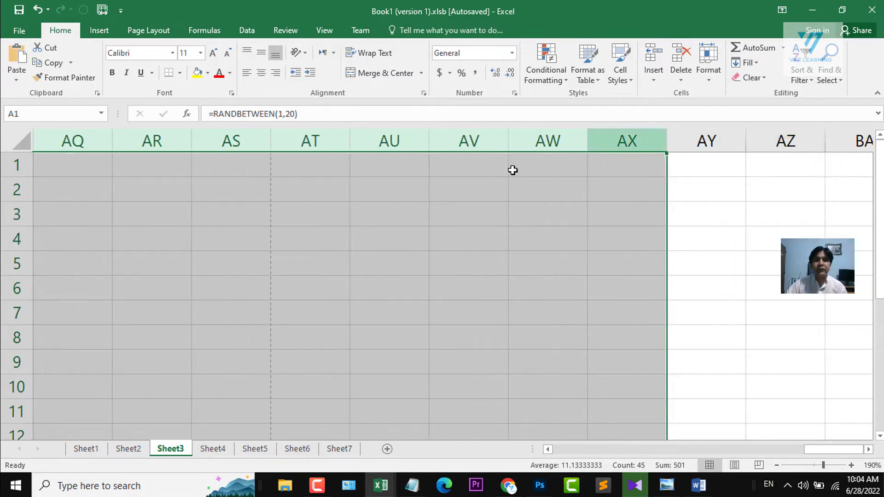
pyautogui.click(614, 452)
pyautogui.click(611, 452)
pyautogui.click(610, 452)
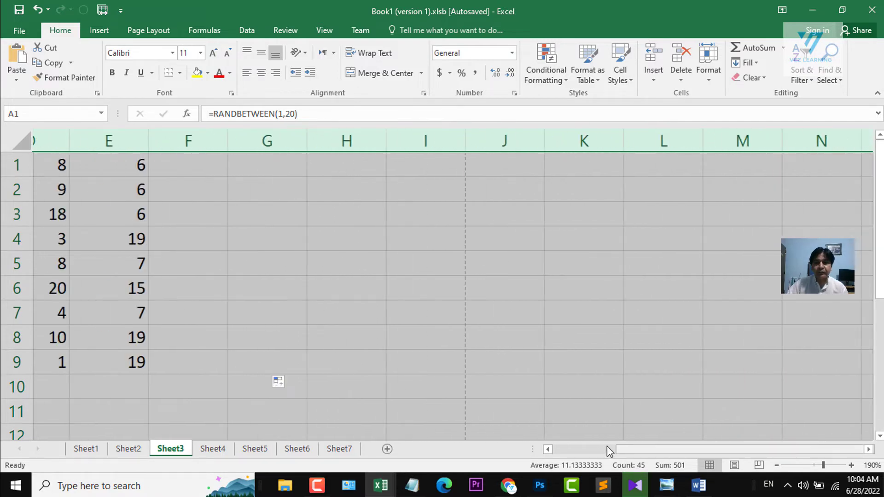
pyautogui.click(610, 452)
pyautogui.moveTo(612, 452); pyautogui.dragTo(497, 445)
pyautogui.click(223, 211)
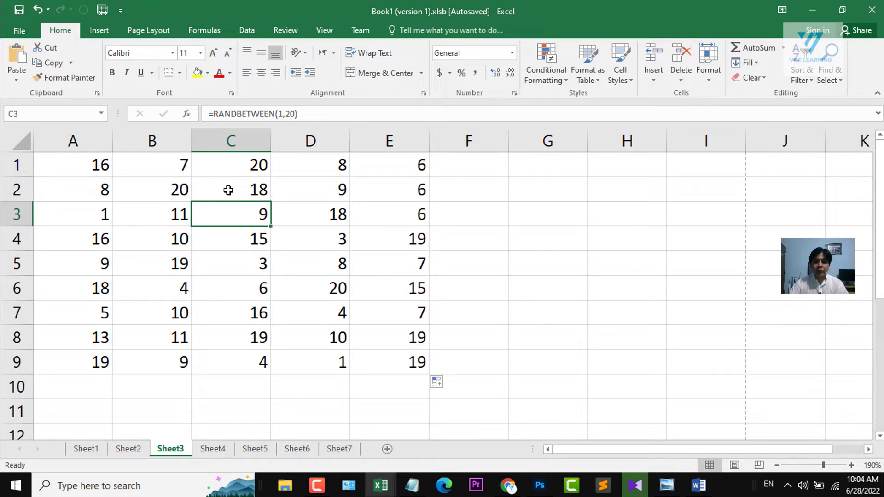
pyautogui.hotkey('ctrl', 'Down')
pyautogui.hotkey('ctrl', 'Down')
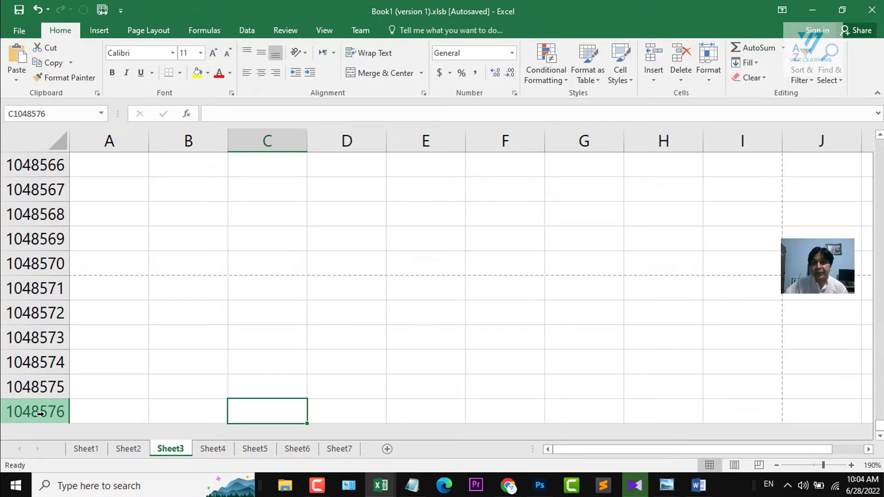
pyautogui.hotkey('ctrl', 'Up')
pyautogui.hotkey('ctrl', 'Up')
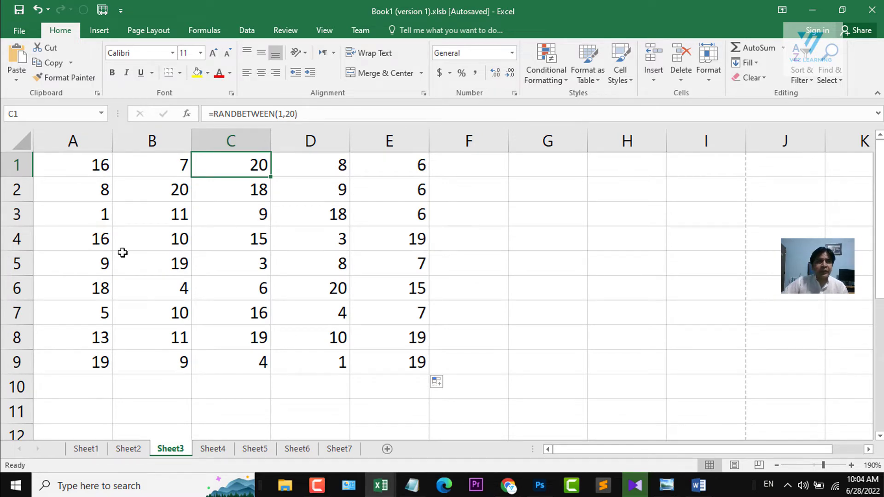
# Examine the Sheet options in Page Setup, try the "Over, then down" page order, and leave without applying it
pyautogui.click(148, 31)
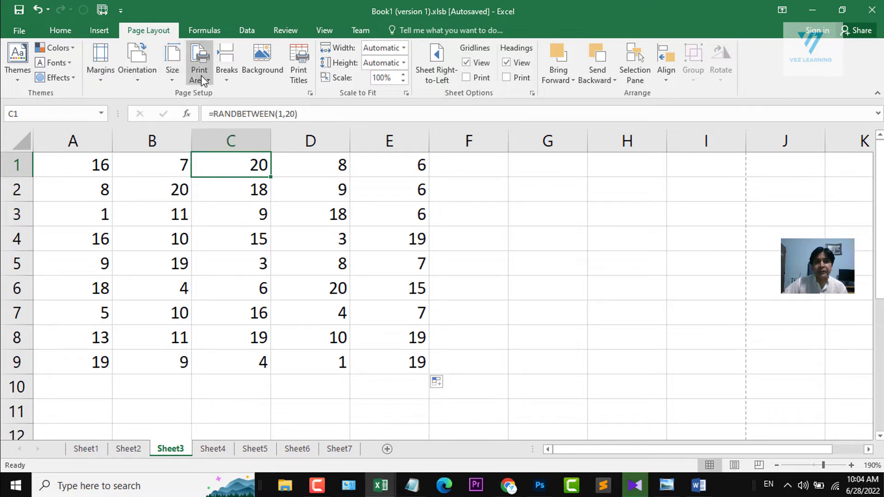
pyautogui.click(311, 94)
pyautogui.moveTo(507, 69); pyautogui.dragTo(355, 126)
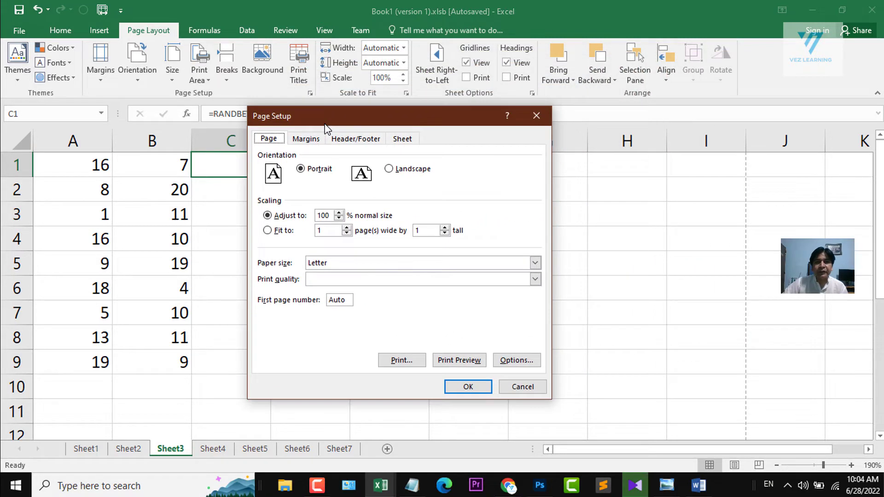
pyautogui.click(402, 139)
pyautogui.moveTo(424, 120); pyautogui.dragTo(661, 61)
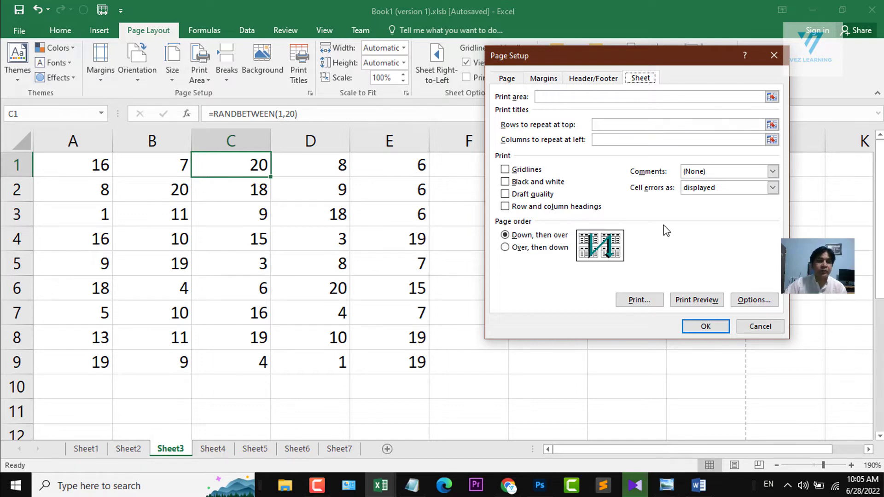
pyautogui.click(521, 248)
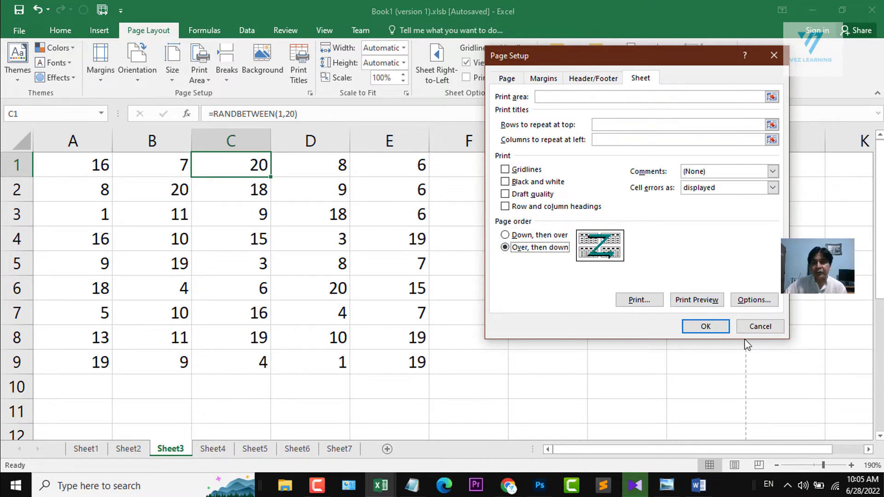
pyautogui.click(759, 328)
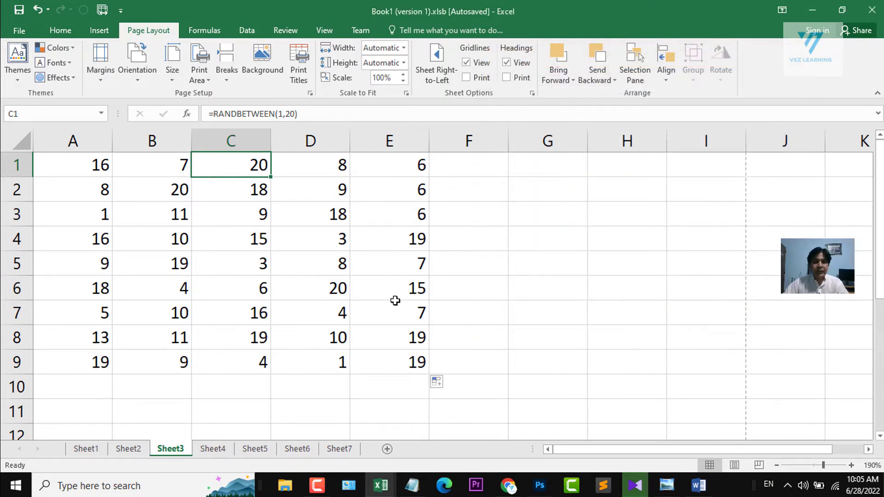
# Zoom Sheet3 out to 10% to examine its page divisions, select cell blocks spanning several pages, and zoom back to 91%
pyautogui.moveTo(824, 467); pyautogui.dragTo(789, 467)
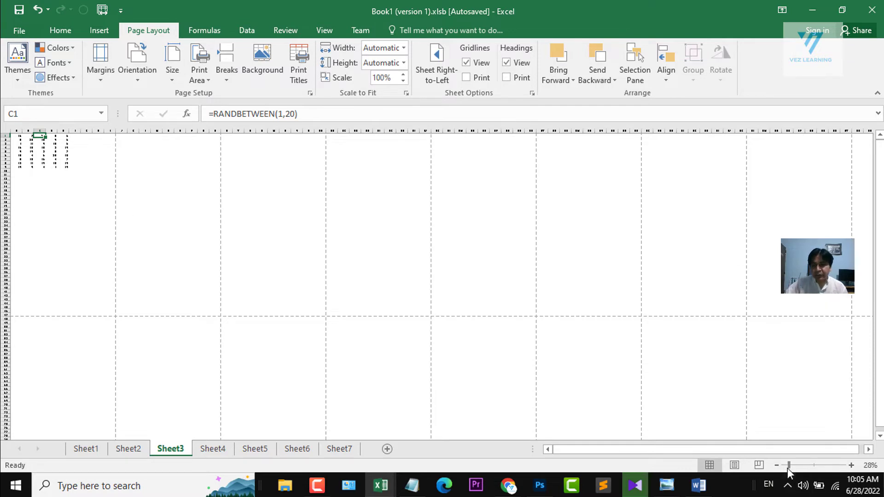
pyautogui.moveTo(789, 468); pyautogui.dragTo(783, 468)
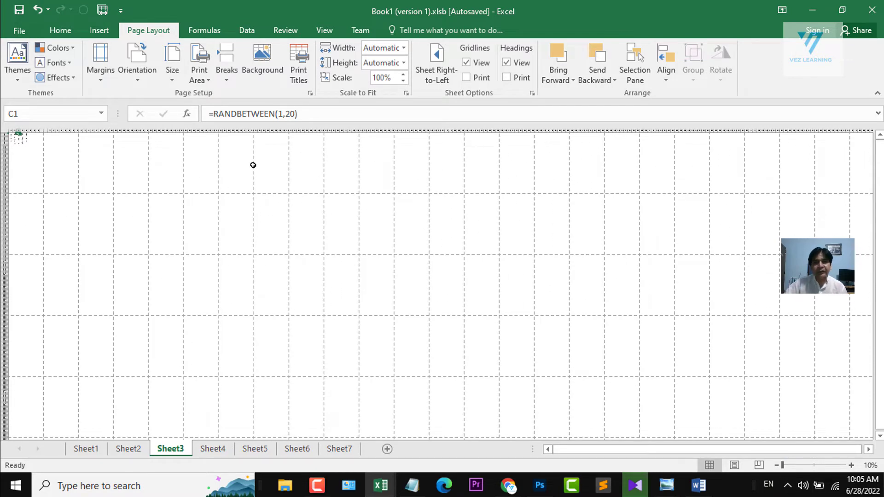
pyautogui.moveTo(23, 139); pyautogui.dragTo(203, 248)
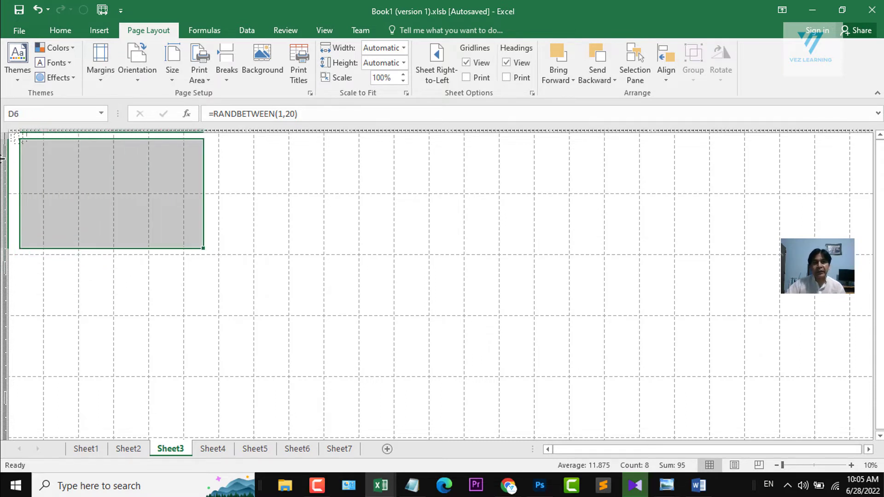
pyautogui.moveTo(30, 167); pyautogui.dragTo(304, 303)
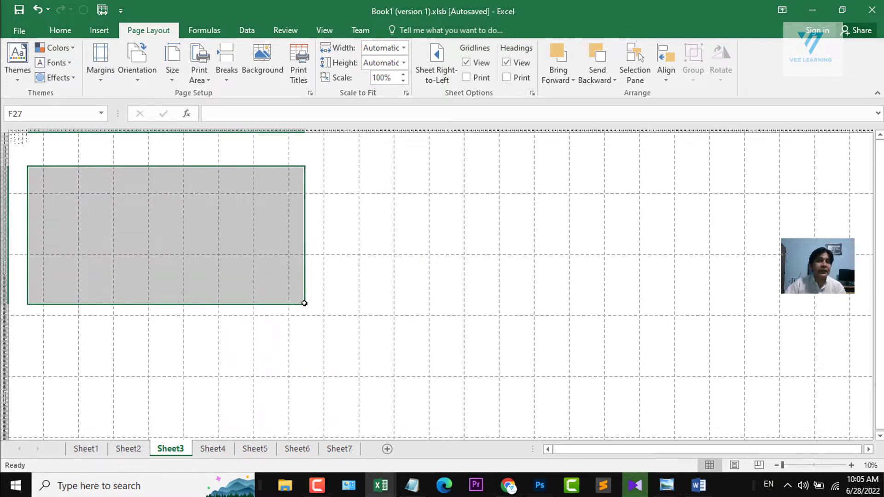
pyautogui.moveTo(782, 465); pyautogui.dragTo(811, 465)
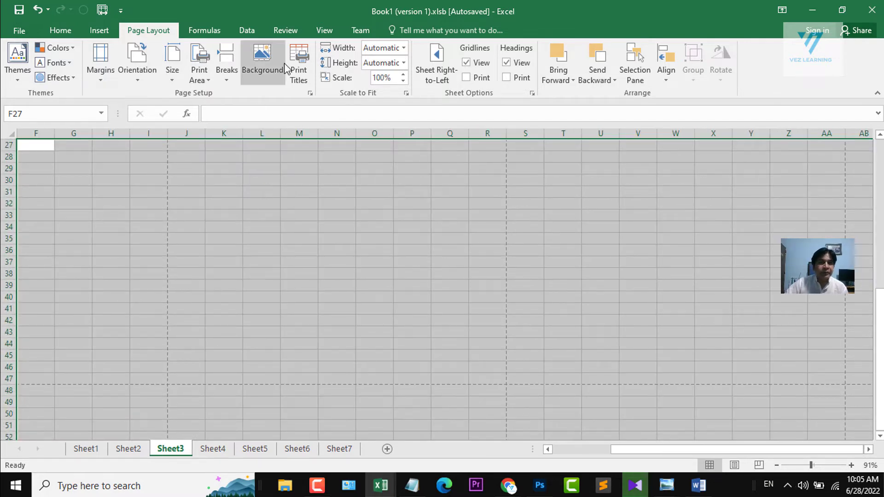
# Examine the Sheet3 data in Page Break Preview at a larger zoom, and return to Normal view
pyautogui.click(322, 30)
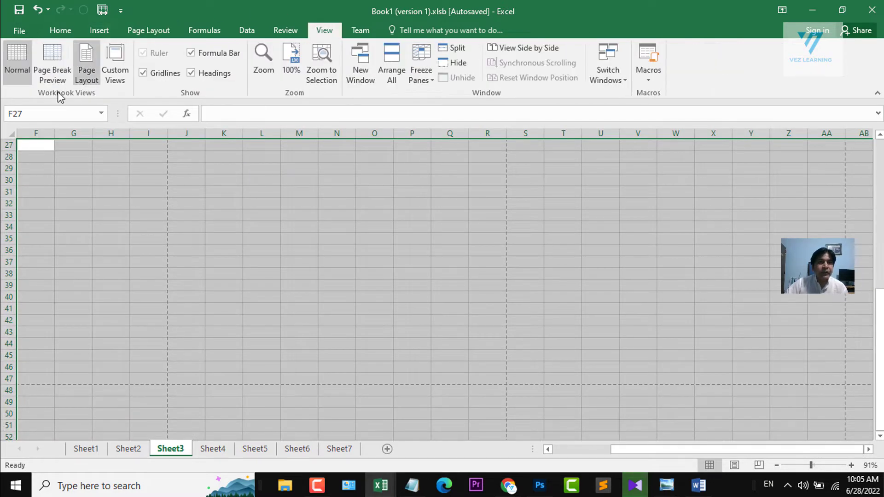
pyautogui.click(111, 168)
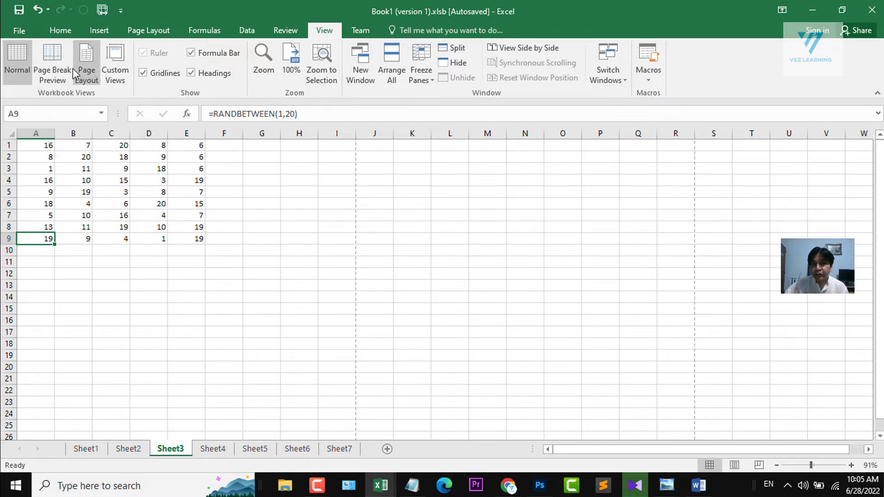
pyautogui.click(53, 65)
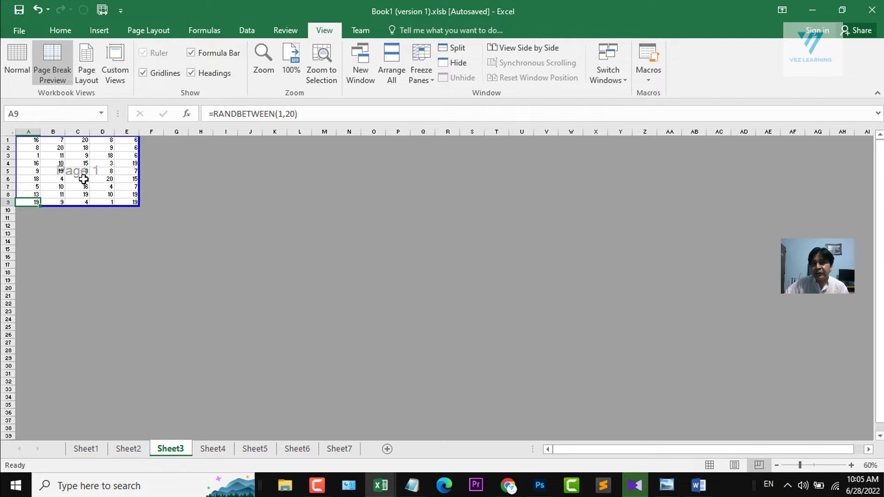
pyautogui.scroll(6, 65, 174)
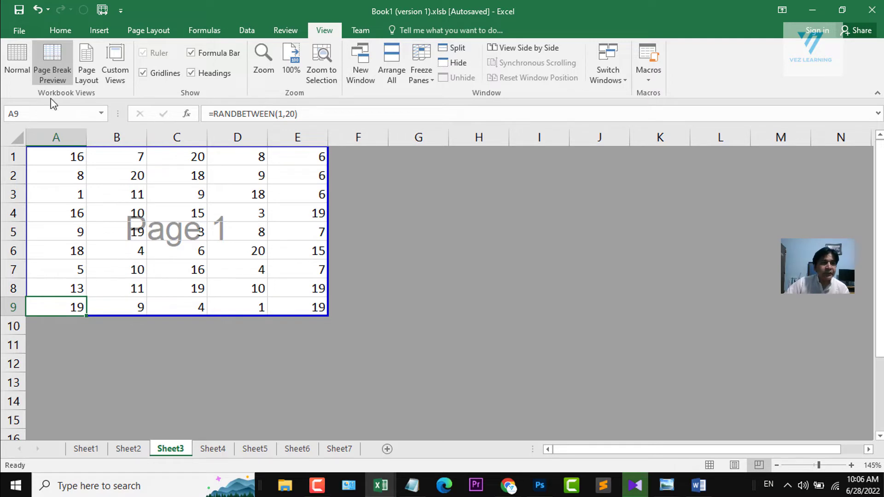
pyautogui.click(19, 51)
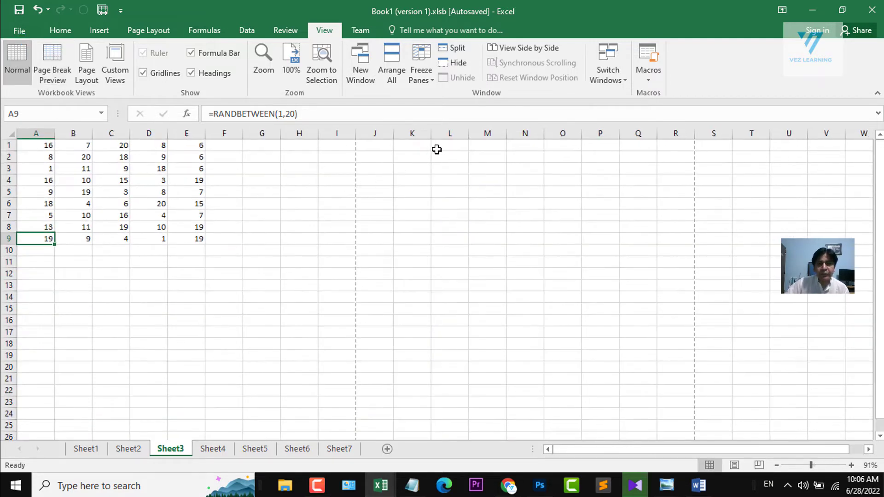
# Enter 2 and 3 in L1:L2 and 34, 34, 3 and 43 in L4:L7 on Sheet3
pyautogui.click(460, 145)
pyautogui.write('2')
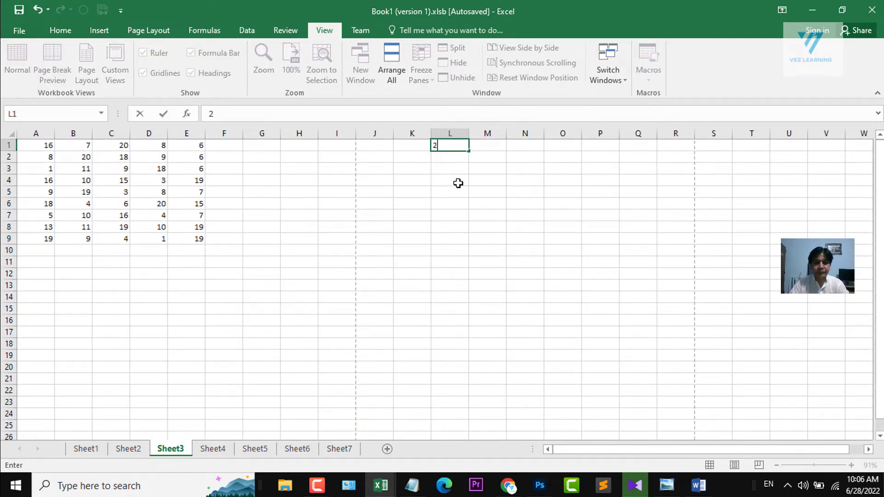
pyautogui.press('Return')
pyautogui.write('3')
pyautogui.press('Return')
pyautogui.press('Return')
pyautogui.write('34')
pyautogui.press('Return')
pyautogui.write('34')
pyautogui.press('Return')
# Enter r, esdf and ds in U8:U10, fd, sf and sd in T10:T12, and f in S13
pyautogui.press('Right')
pyautogui.press('Right')
pyautogui.press('Right')
pyautogui.press('Right')
pyautogui.press('Right')
pyautogui.press('Right')
pyautogui.press('Right')
pyautogui.press('Right')
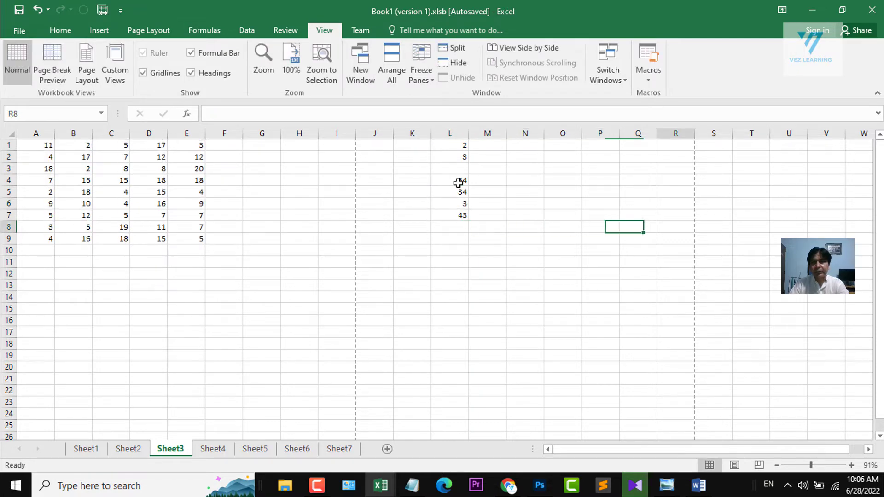
pyautogui.write('r')
pyautogui.press('Return')
pyautogui.write('esdf')
pyautogui.press('Return')
pyautogui.write('ds')
pyautogui.press('Left')
pyautogui.write('fdsd')
pyautogui.press('Return')
pyautogui.press('Left')
pyautogui.write('f')
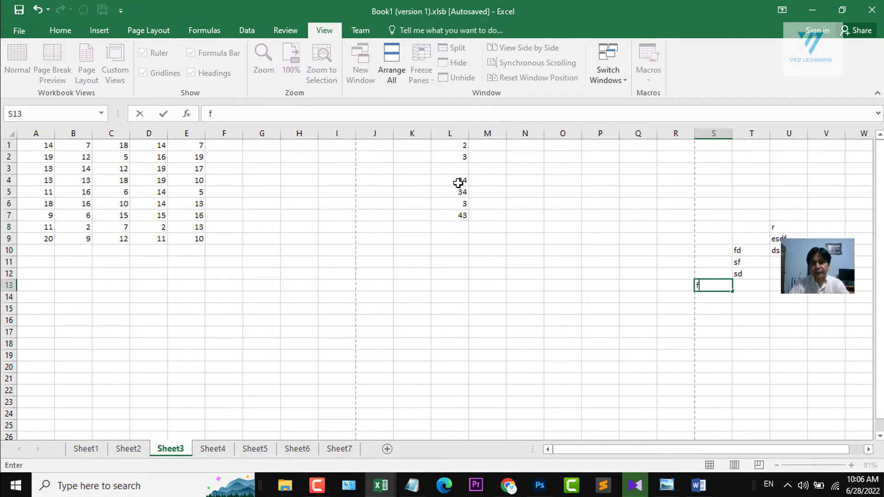
# Fill row 60 from C60 to V60 with filler text such as fsdf, sd, f and fsd, leaving H60 and J60 blank
pyautogui.press('Left')
pyautogui.press('Left')
pyautogui.press('Left')
pyautogui.press('Left')
pyautogui.press('Left')
pyautogui.press('Left')
pyautogui.press('Left')
pyautogui.press('Left')
pyautogui.press('Left')
pyautogui.press('Left')
pyautogui.press('Left')
pyautogui.press('Left')
pyautogui.press('Left')
pyautogui.press('Left')
pyautogui.press('Left')
pyautogui.press('Left')
pyautogui.press('Down')
pyautogui.press('Down')
pyautogui.press('Down')
pyautogui.press('Down')
pyautogui.press('Down')
pyautogui.press('Down')
pyautogui.press('Down')
pyautogui.press('Down')
pyautogui.press('Down')
pyautogui.press('Down')
pyautogui.press('Down')
pyautogui.press('Down')
pyautogui.press('Down')
pyautogui.press('Down')
pyautogui.press('Down')
pyautogui.press('Down')
pyautogui.press('Down')
pyautogui.press('Down')
pyautogui.press('Down')
pyautogui.press('Down')
pyautogui.press('Down')
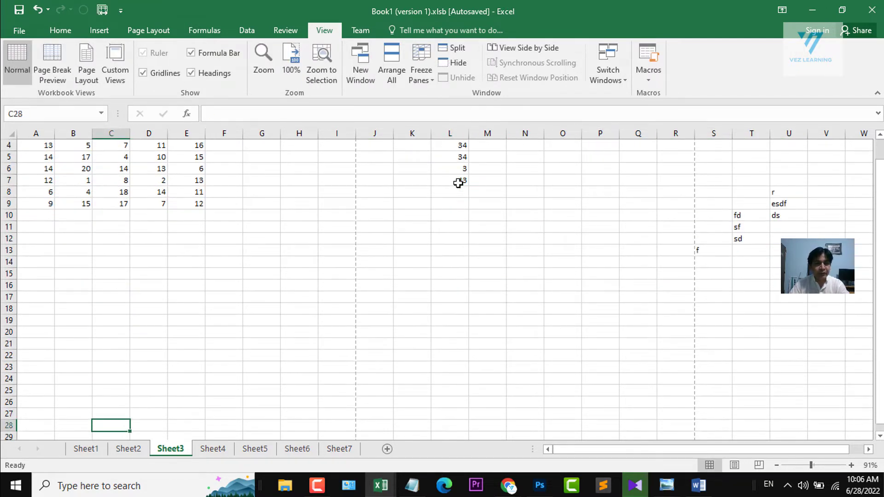
pyautogui.write('fsdf\tsd\t')
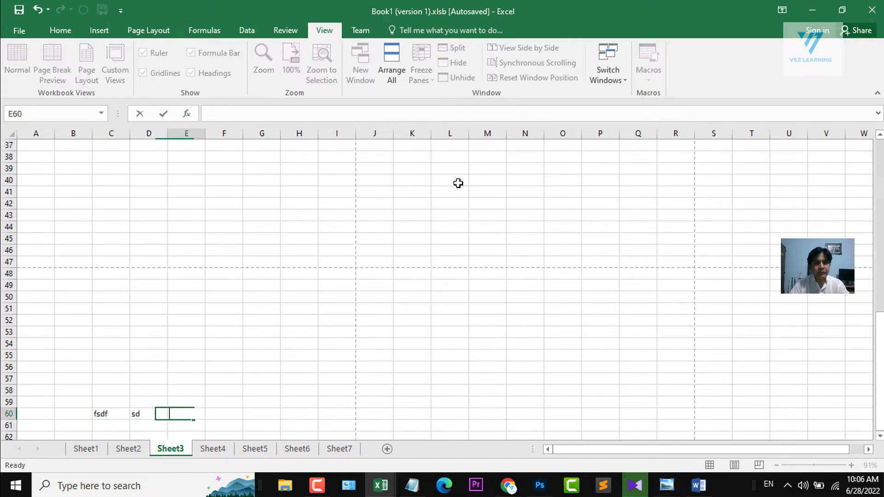
pyautogui.write('f\tsd\tf')
pyautogui.press('Tab')
pyautogui.press('Tab')
pyautogui.write('fsdf\t\tsd\tfsd\tf\tsd\tf\tsd\tf\tsd\tf\tsd\tf\tsd')
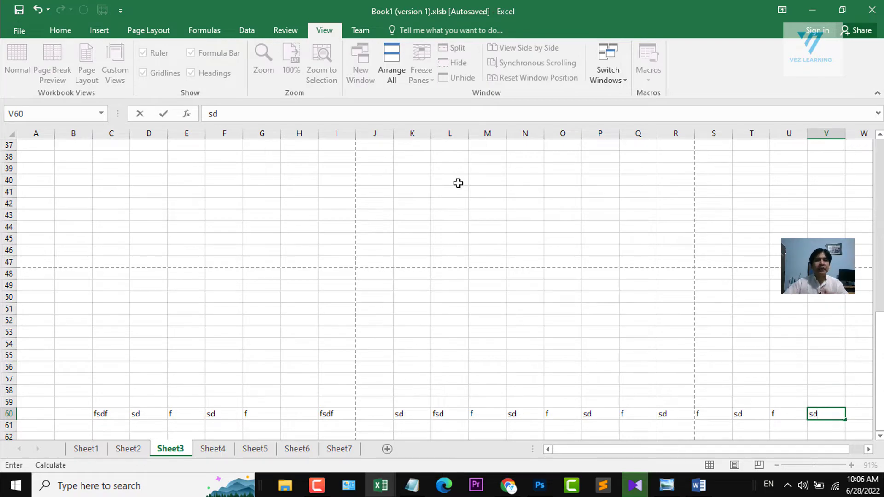
pyautogui.click(225, 226)
pyautogui.scroll(-2, 318, 266)
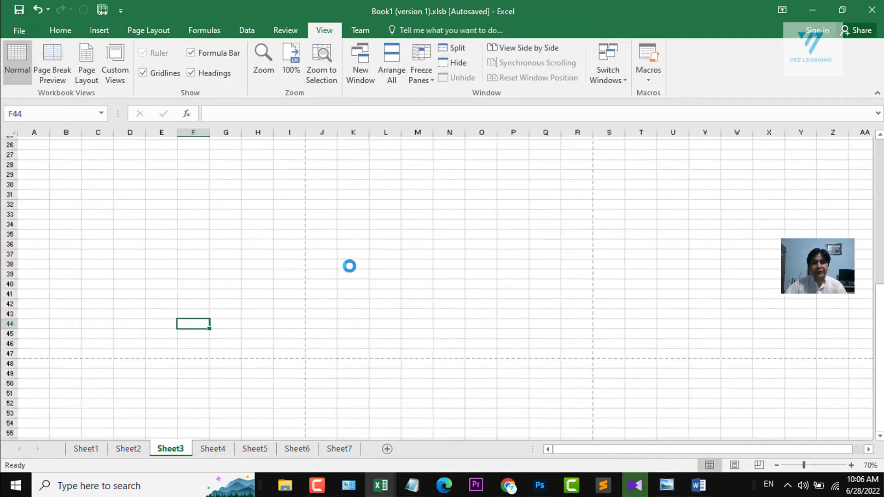
# Examine how the Sheet3 data is spread over the pages by highlighting a block of cells in each page area
pyautogui.scroll(-2, 349, 266)
pyautogui.moveTo(62, 157); pyautogui.dragTo(101, 297)
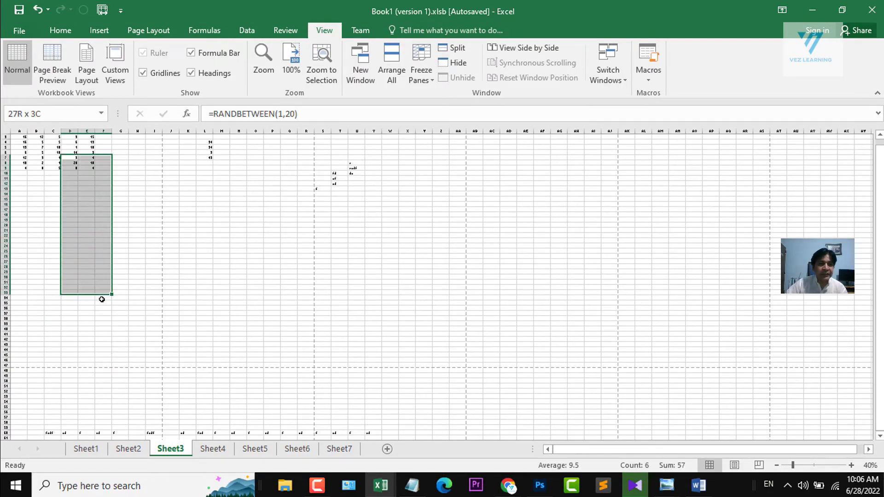
pyautogui.moveTo(187, 158); pyautogui.dragTo(243, 280)
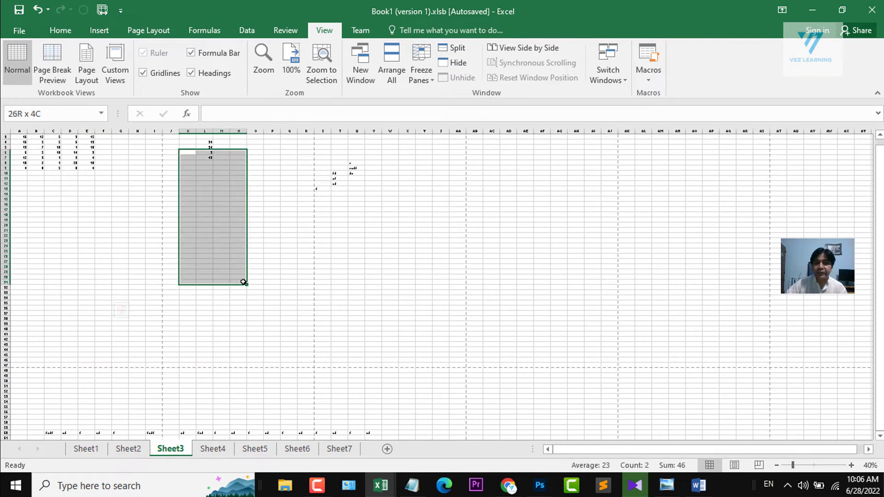
pyautogui.moveTo(351, 158); pyautogui.dragTo(421, 322)
pyautogui.moveTo(108, 397); pyautogui.dragTo(207, 406)
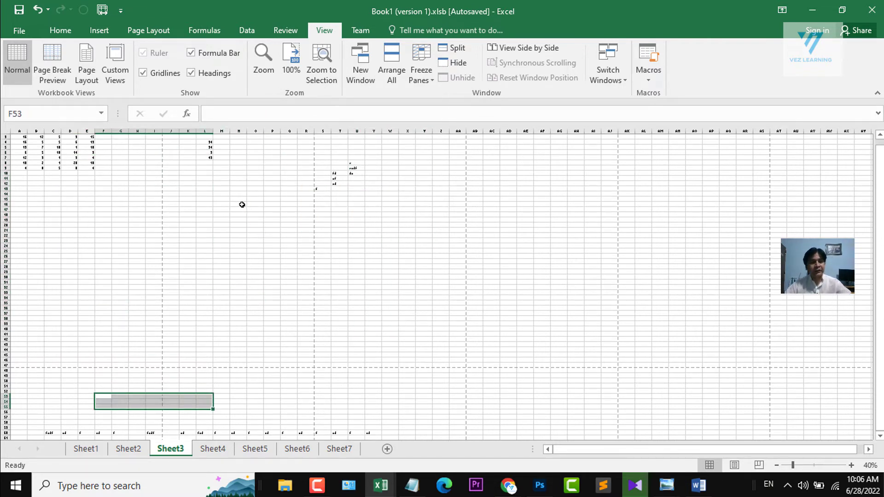
# Show Sheet3 in Page Break Preview at 40% zoom and examine the order of its numbered pages
pyautogui.click(50, 57)
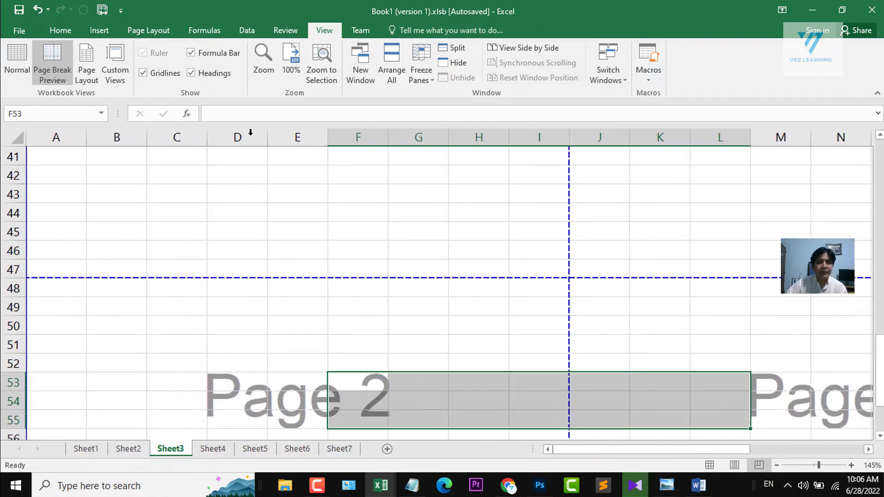
pyautogui.scroll(-3, 549, 280)
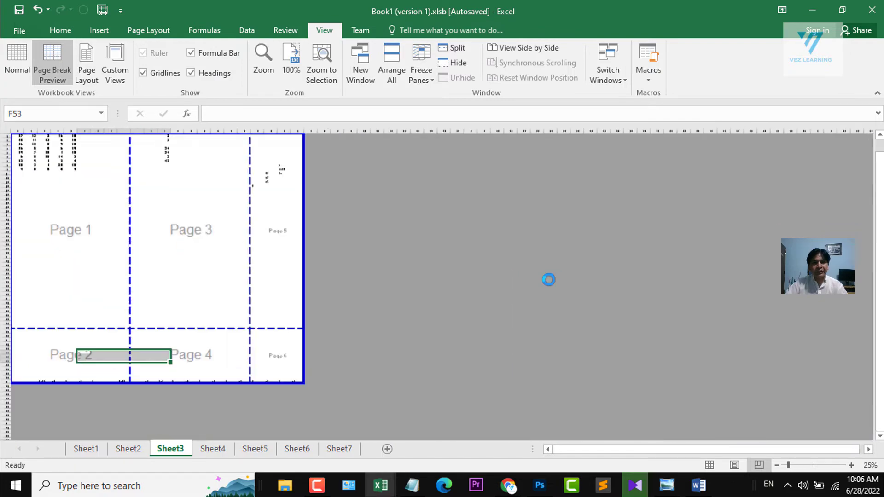
pyautogui.scroll(1, 534, 280)
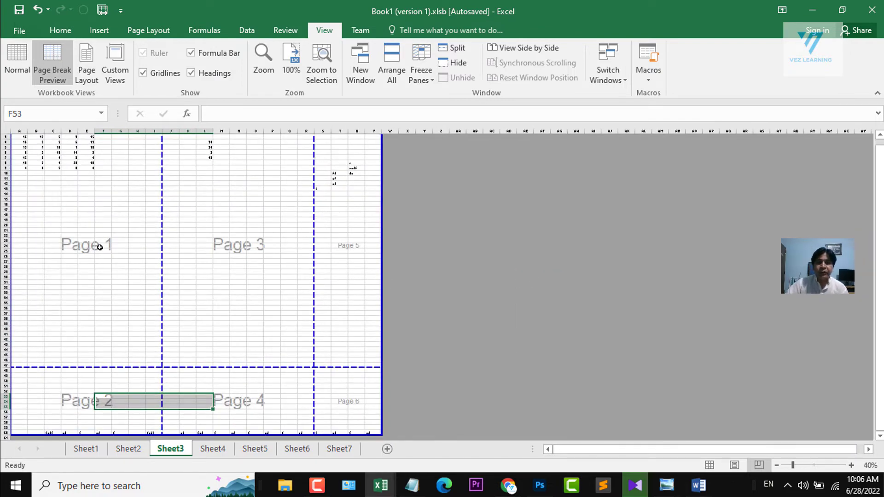
pyautogui.click(70, 398)
pyautogui.click(204, 229)
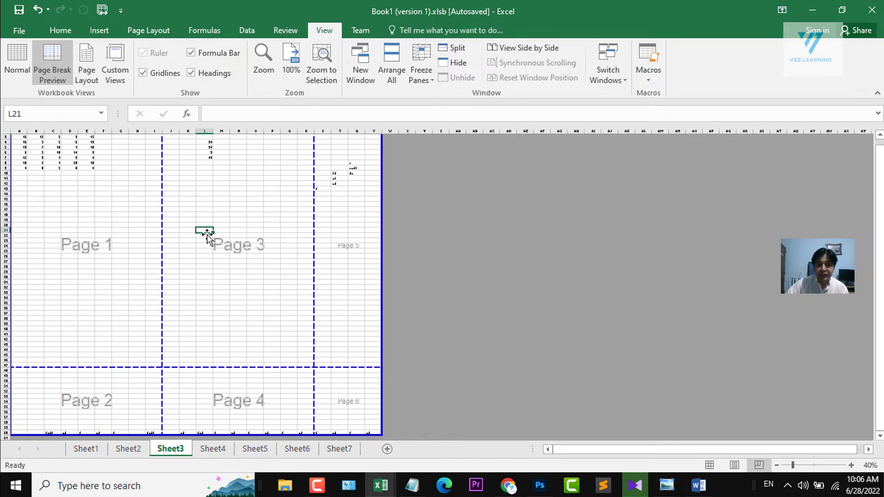
pyautogui.click(240, 417)
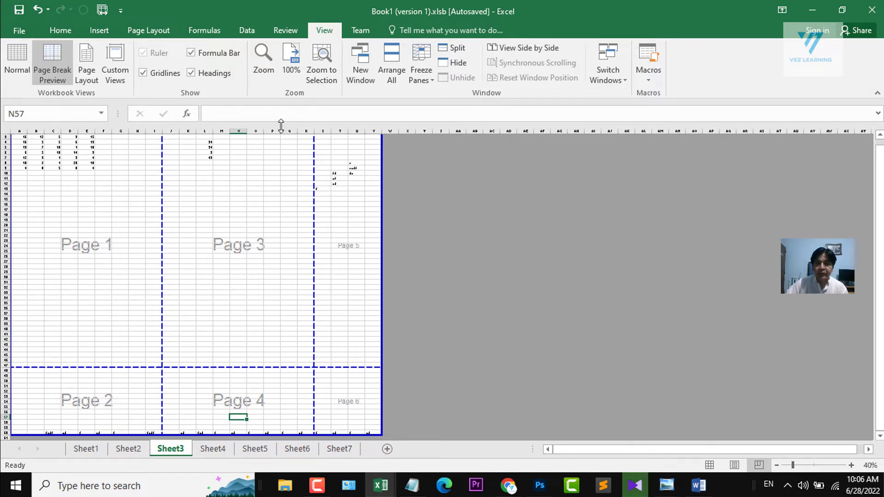
# Try the "Over, then down" page order in the Page Setup sheet options, and cancel the dialog
pyautogui.click(147, 31)
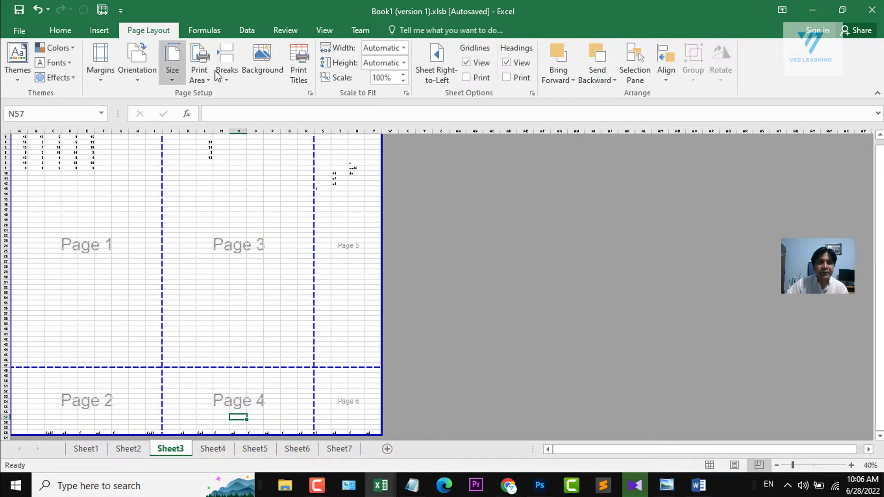
pyautogui.click(309, 93)
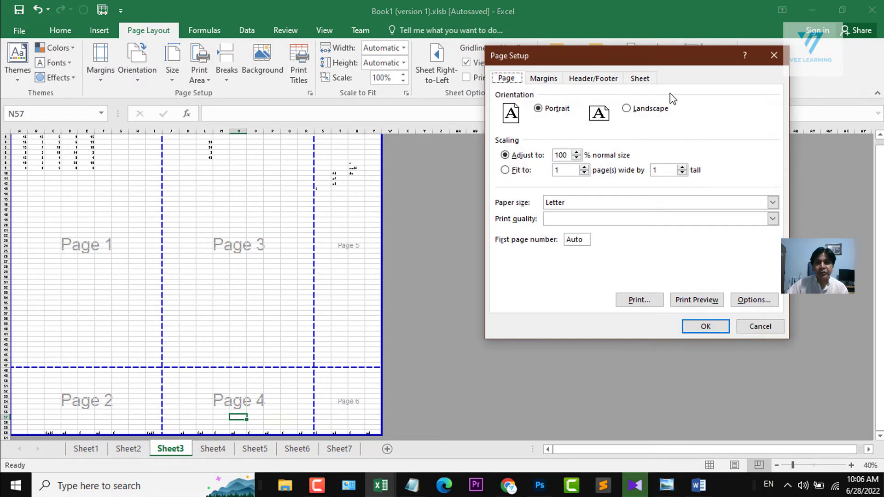
pyautogui.click(640, 79)
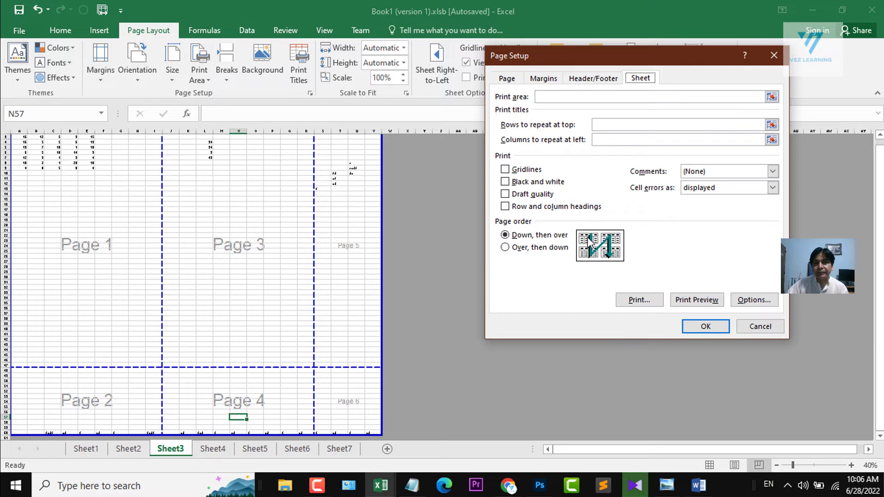
pyautogui.click(532, 249)
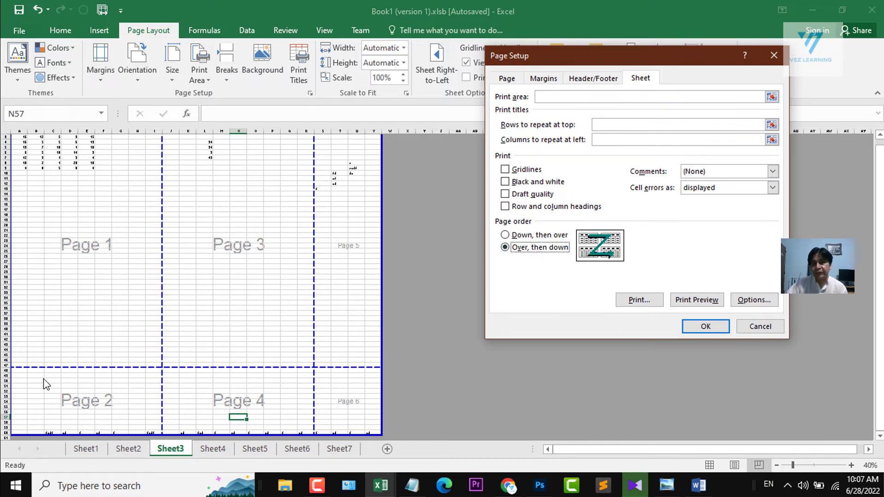
pyautogui.click(764, 328)
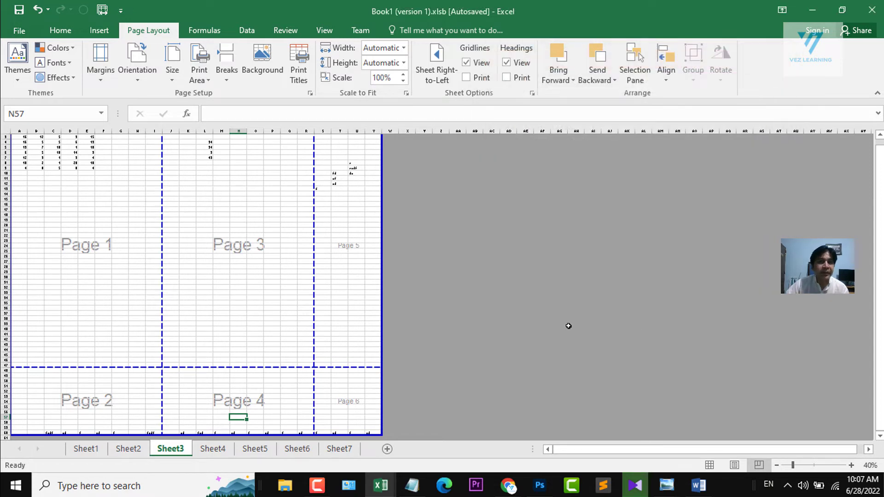
# Check the page range option in the print settings, and select cells F27:G60 on Sheet3
pyautogui.hotkey('ctrl', 'p')
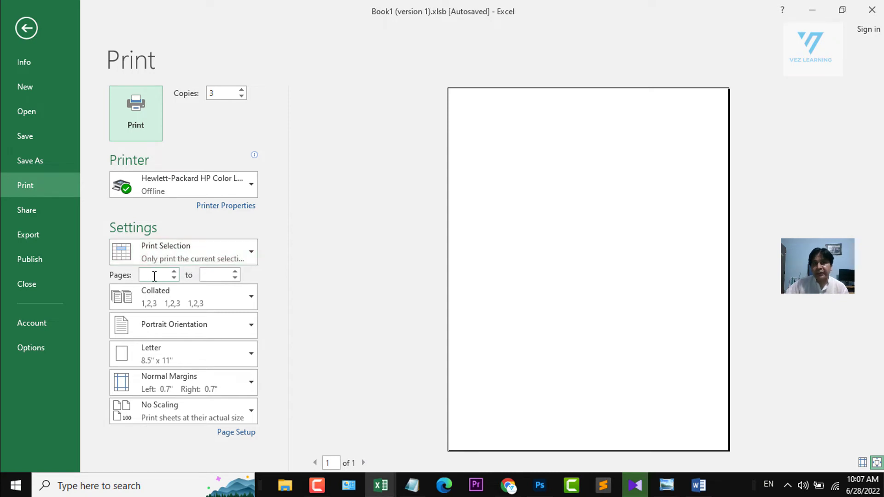
pyautogui.press('Escape')
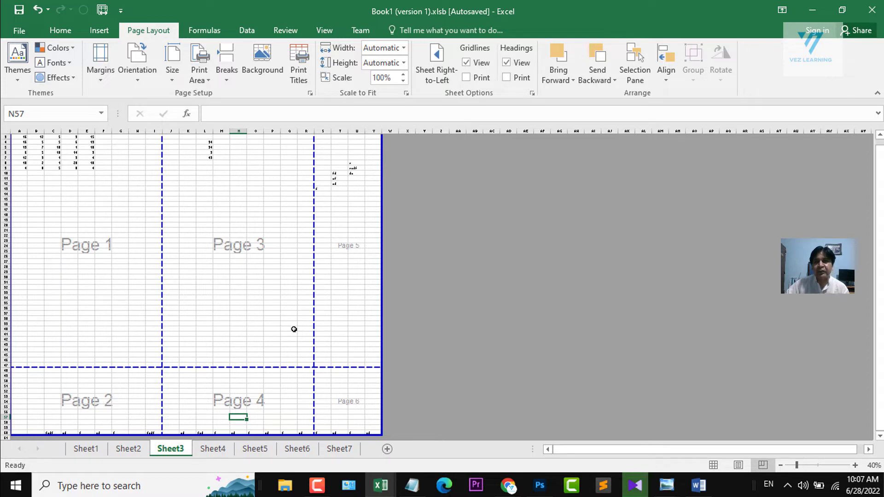
pyautogui.moveTo(203, 176); pyautogui.dragTo(347, 413)
pyautogui.moveTo(102, 262); pyautogui.dragTo(417, 294)
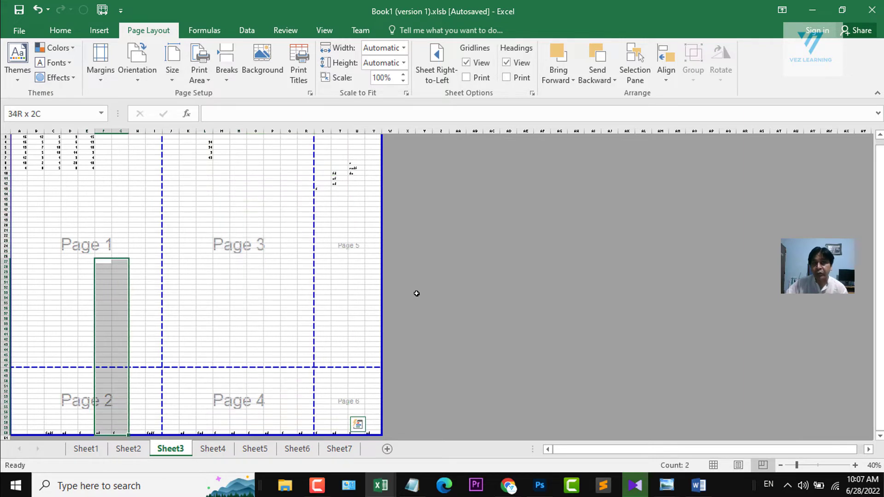
# Set the print range to pages 3 to 6 and the number of copies to 5, and return to the sheet
pyautogui.hotkey('ctrl', 'p')
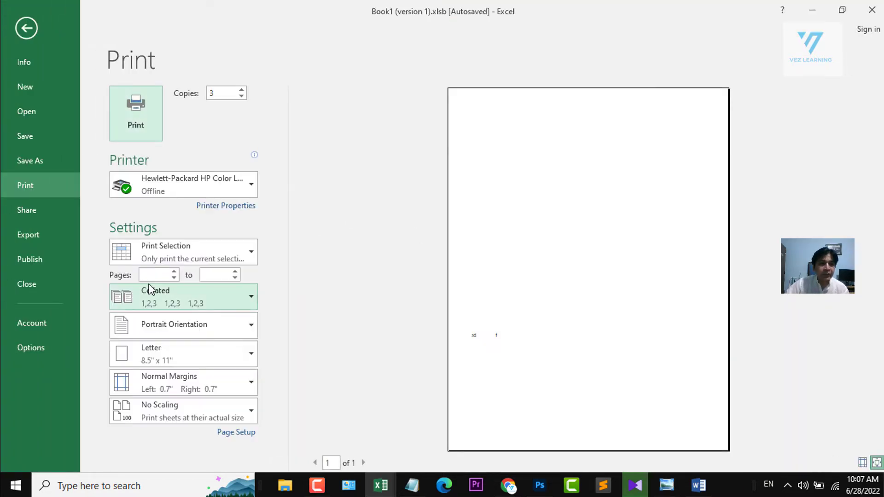
pyautogui.click(154, 275)
pyautogui.write('3')
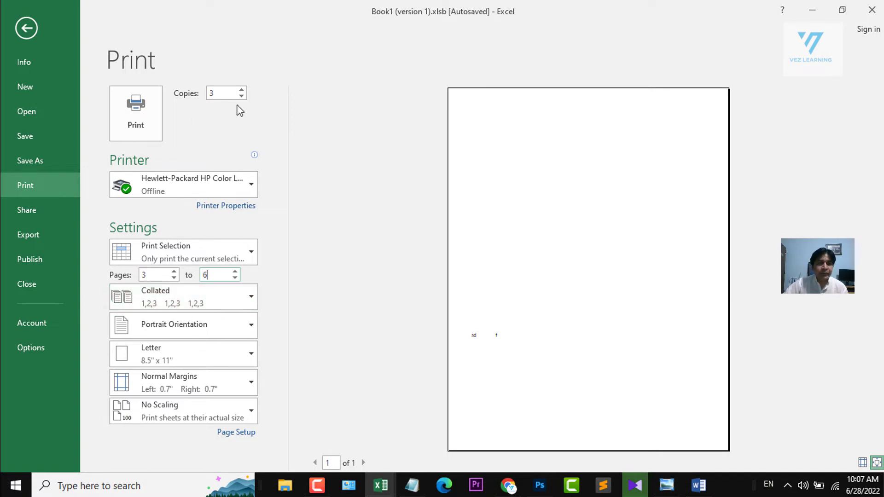
pyautogui.click(241, 90)
pyautogui.click(242, 91)
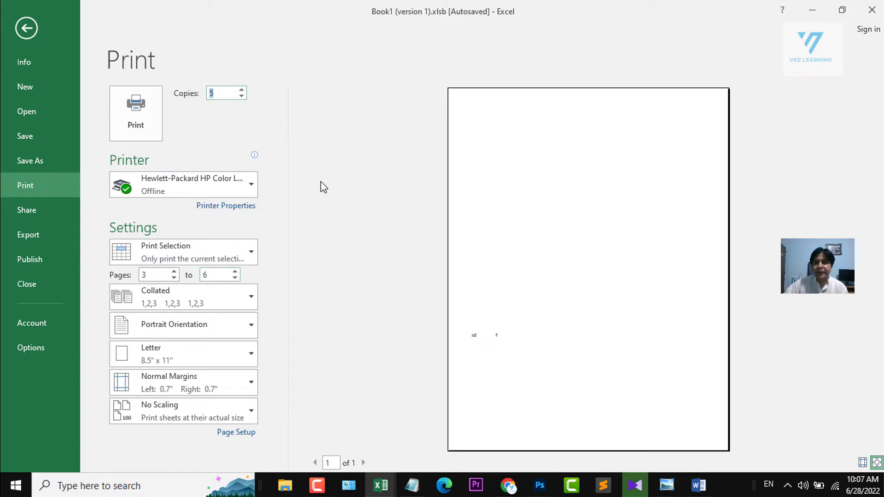
pyautogui.click(26, 29)
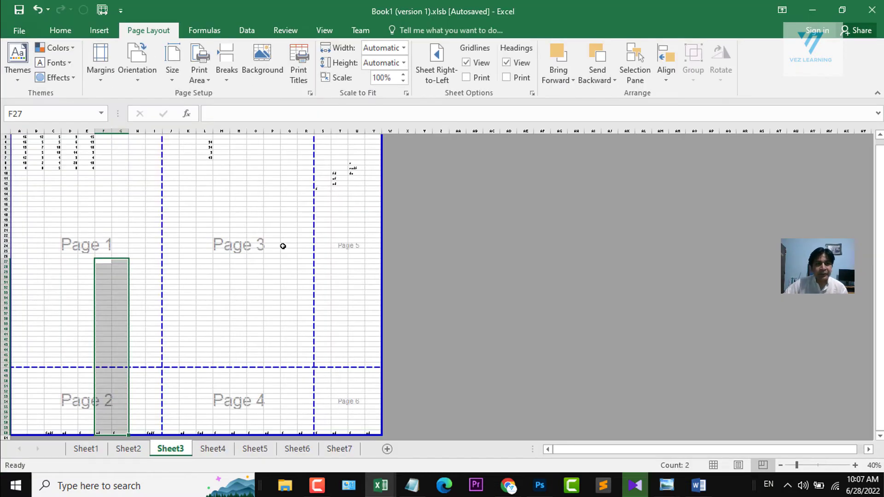
# Select a block from E18 that spans all six pages, and set its printing to Uncollated
pyautogui.moveTo(87, 214); pyautogui.dragTo(337, 410)
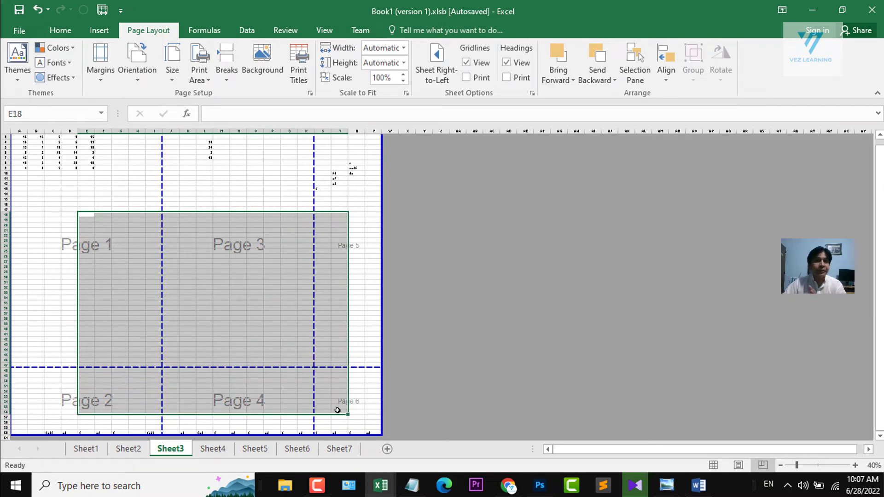
pyautogui.hotkey('ctrl', 'p')
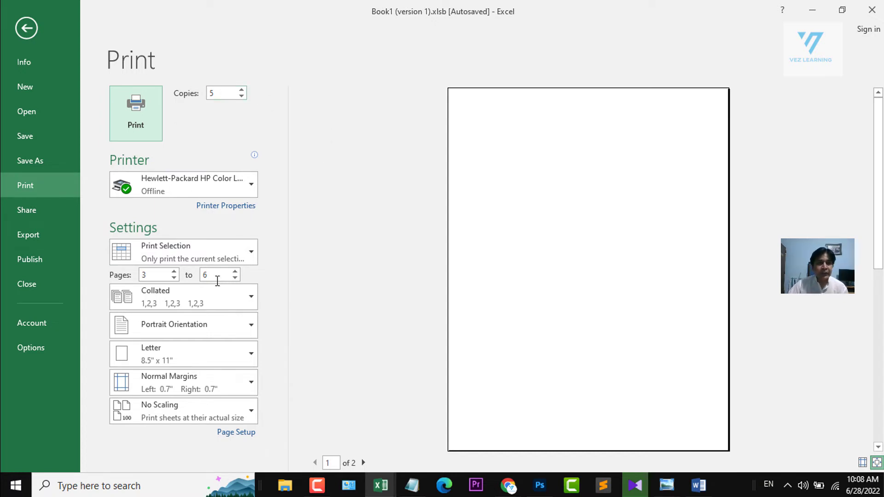
pyautogui.click(249, 301)
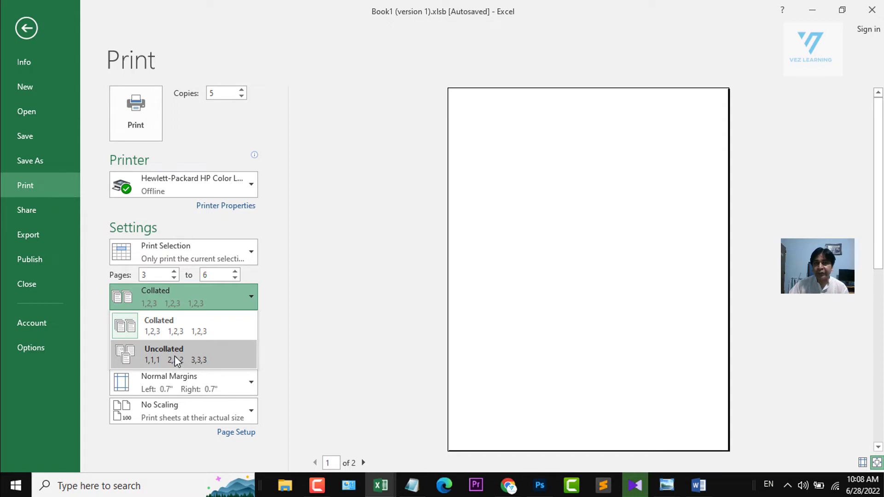
pyautogui.click(162, 357)
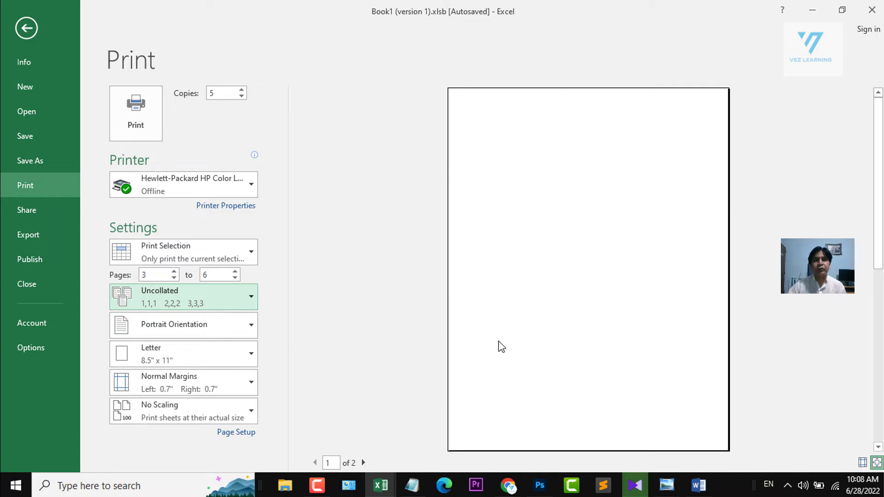
# Try Landscape Orientation for the printout, restore Portrait Orientation, and return to the sheet
pyautogui.click(251, 329)
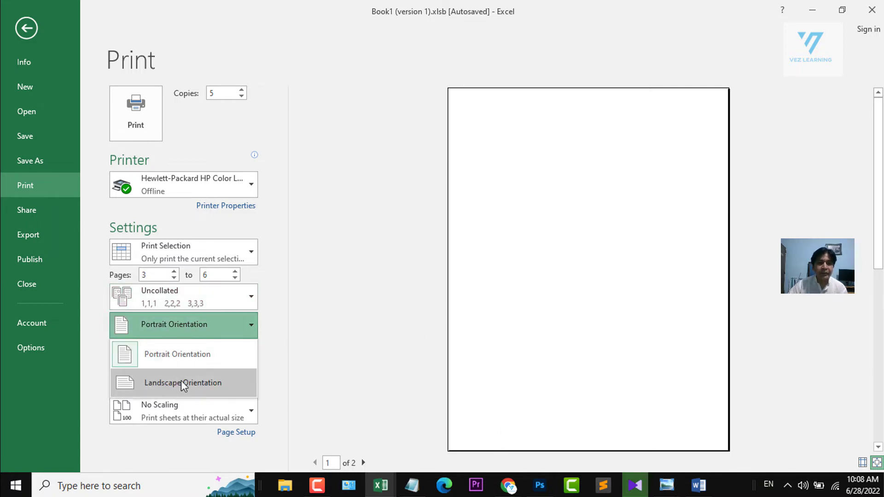
pyautogui.click(182, 382)
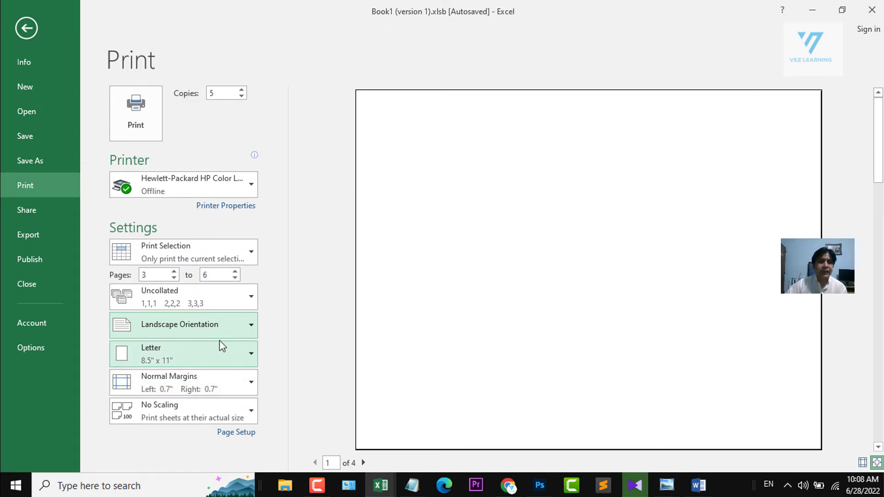
pyautogui.click(236, 330)
pyautogui.click(206, 358)
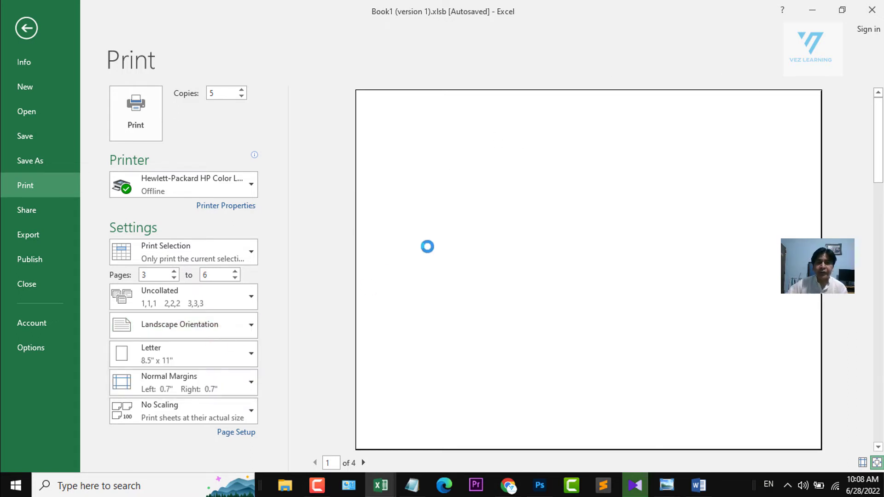
pyautogui.click(29, 27)
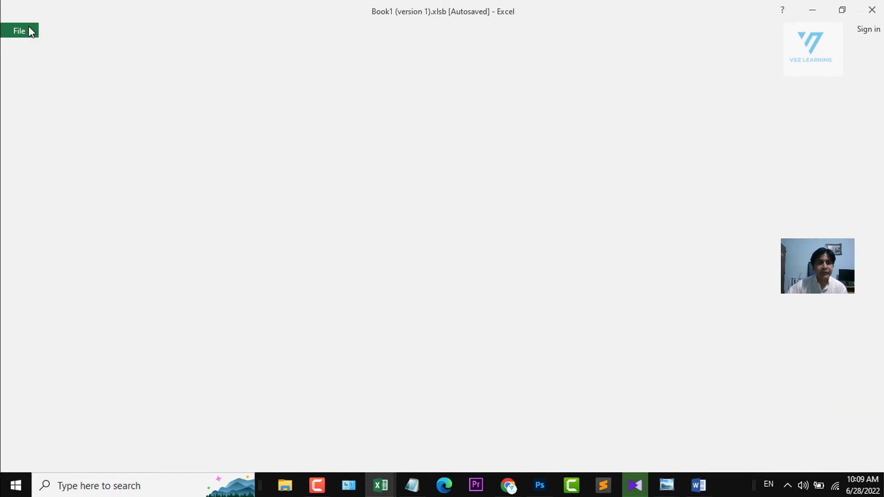
pyautogui.moveTo(50, 191); pyautogui.dragTo(34, 345)
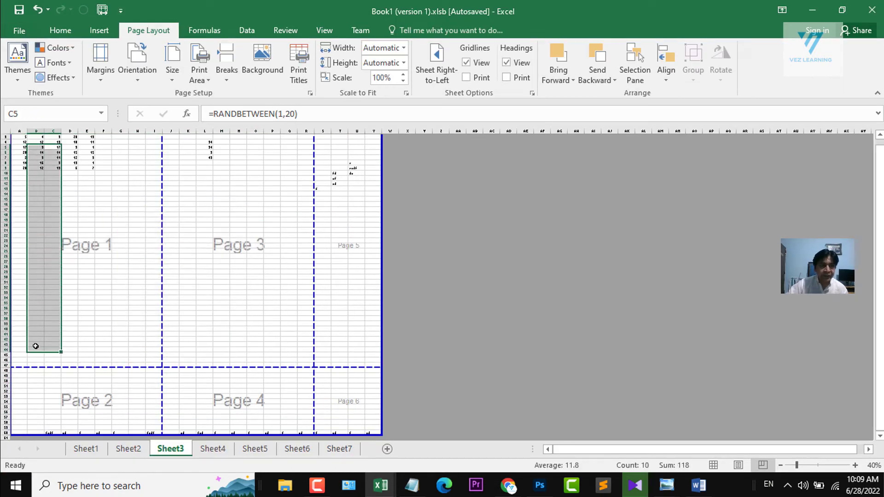
pyautogui.moveTo(62, 178); pyautogui.dragTo(123, 175)
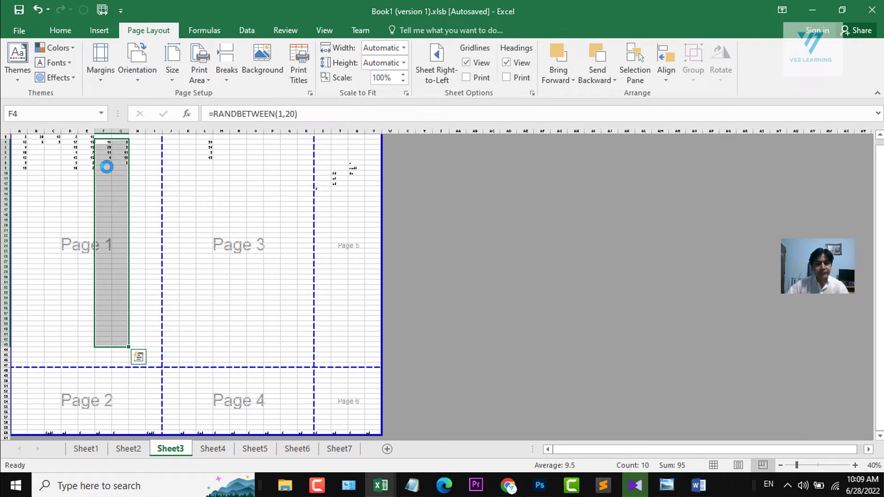
pyautogui.hotkey('ctrl', 'z')
# Highlight a wide block from C14 and a tall block from F5, and review the print orientation options
pyautogui.moveTo(53, 194); pyautogui.dragTo(359, 208)
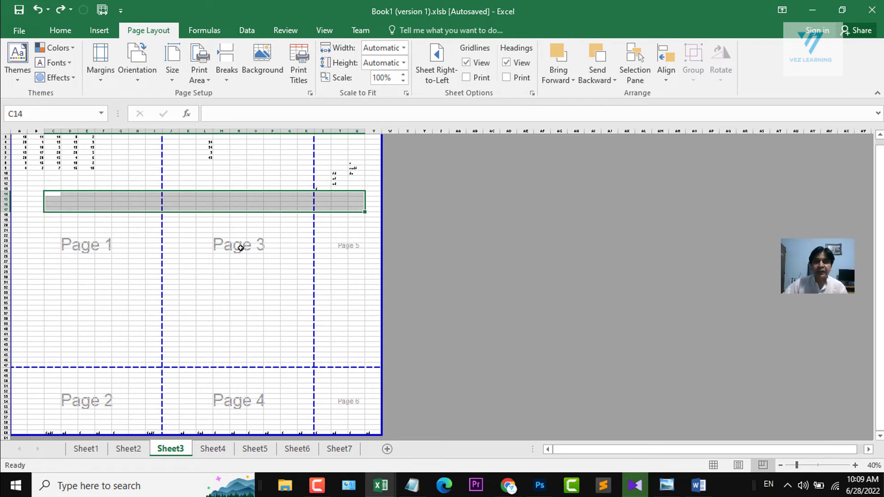
pyautogui.moveTo(102, 146); pyautogui.dragTo(107, 376)
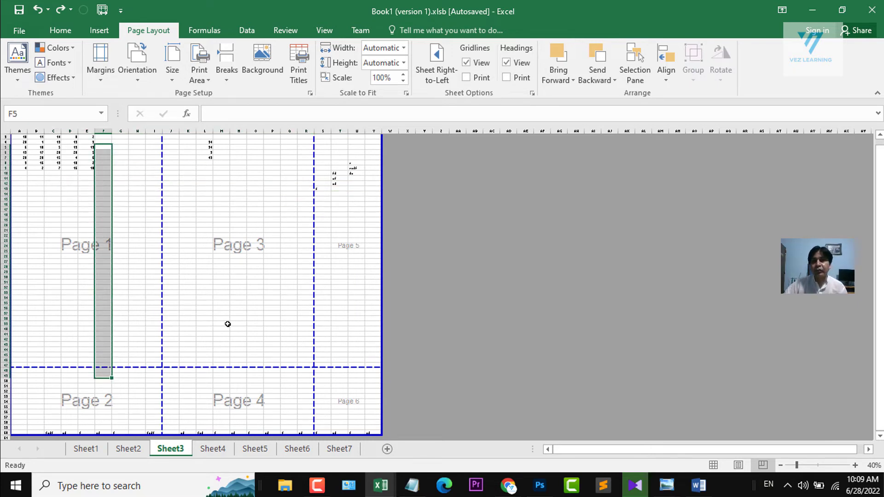
pyautogui.hotkey('ctrl', 'p')
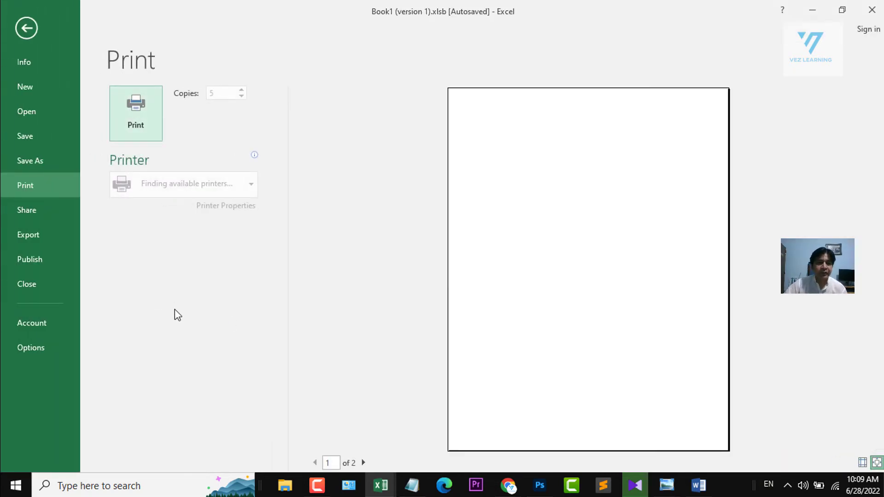
pyautogui.click(202, 325)
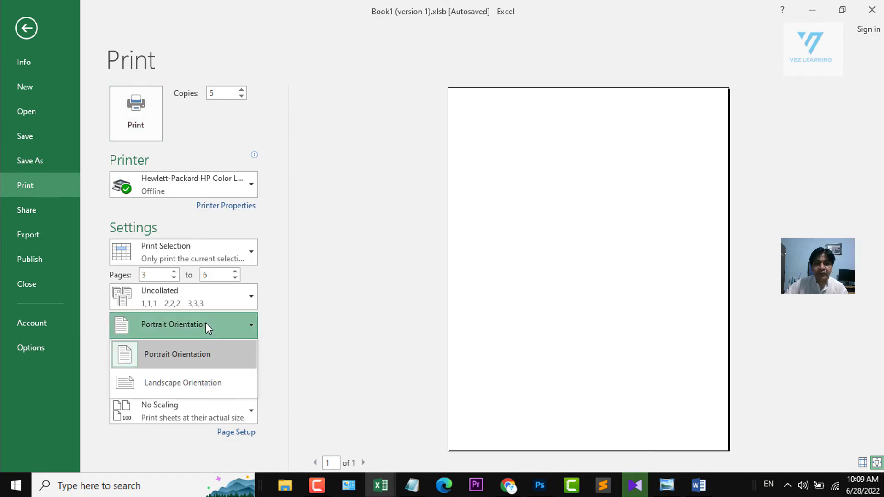
pyautogui.click(206, 323)
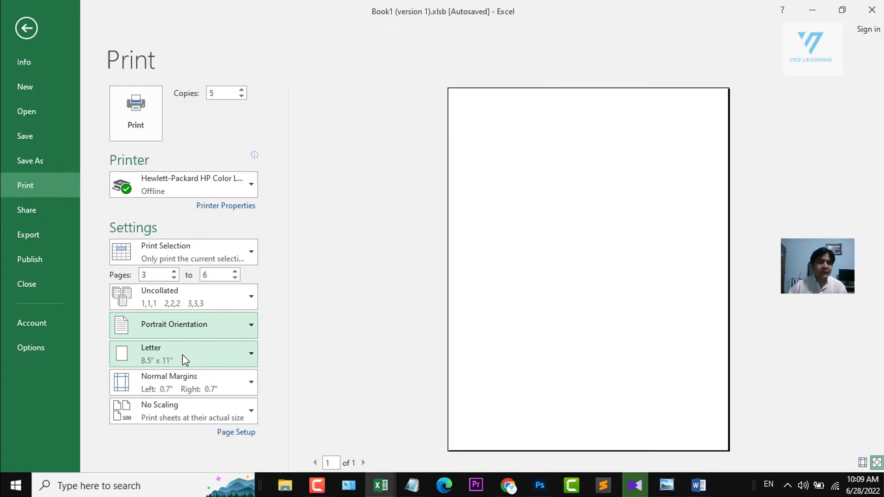
# Return to the sheet, review the available paper sizes, and reopen the print settings
pyautogui.click(27, 28)
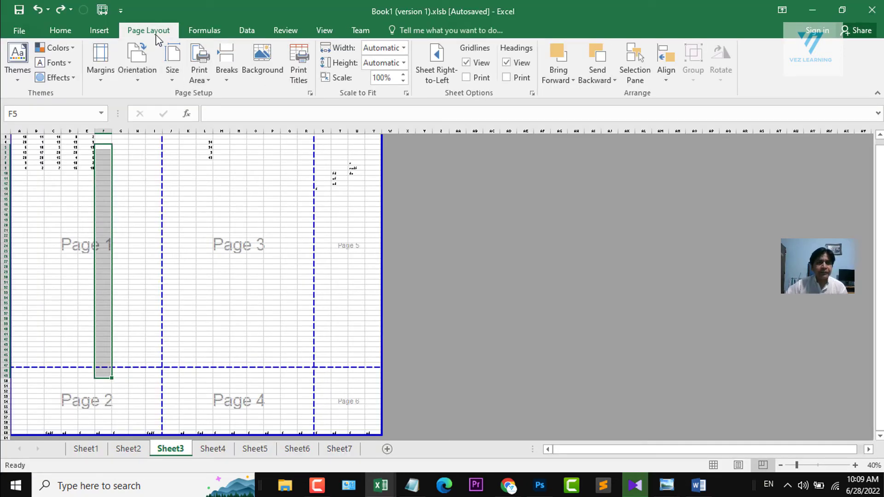
pyautogui.click(168, 76)
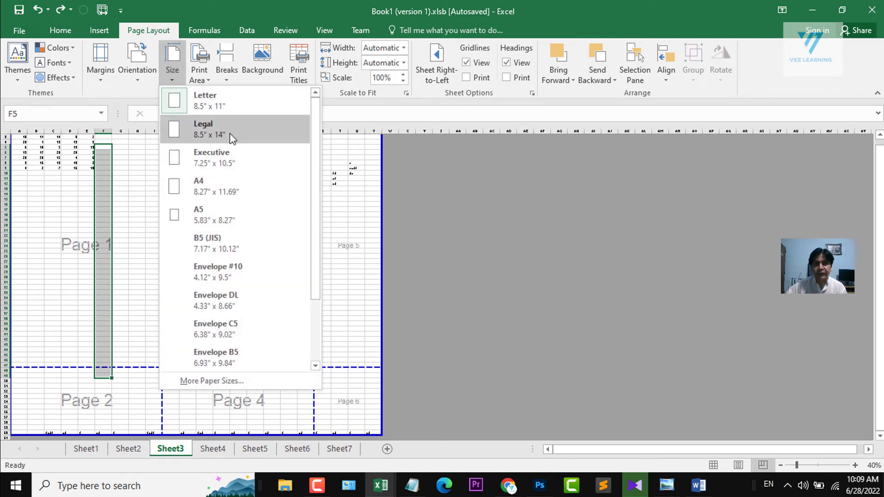
pyautogui.click(230, 135)
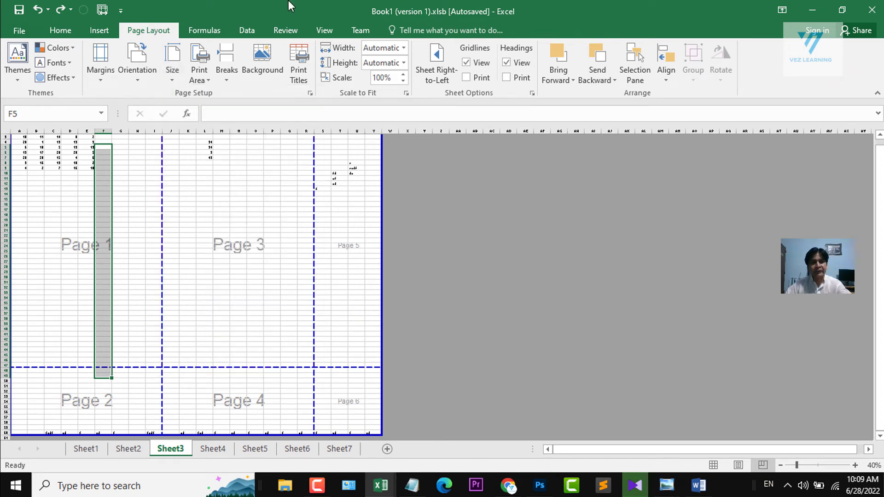
pyautogui.hotkey('ctrl', 'p')
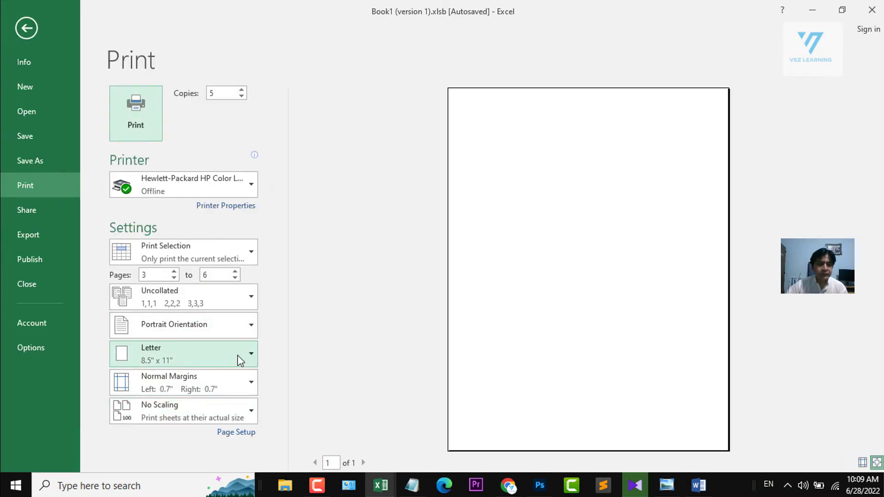
# Try the Legal paper size for the printout, browse the other sizes, and restore Letter (8.5" x 11")
pyautogui.click(239, 359)
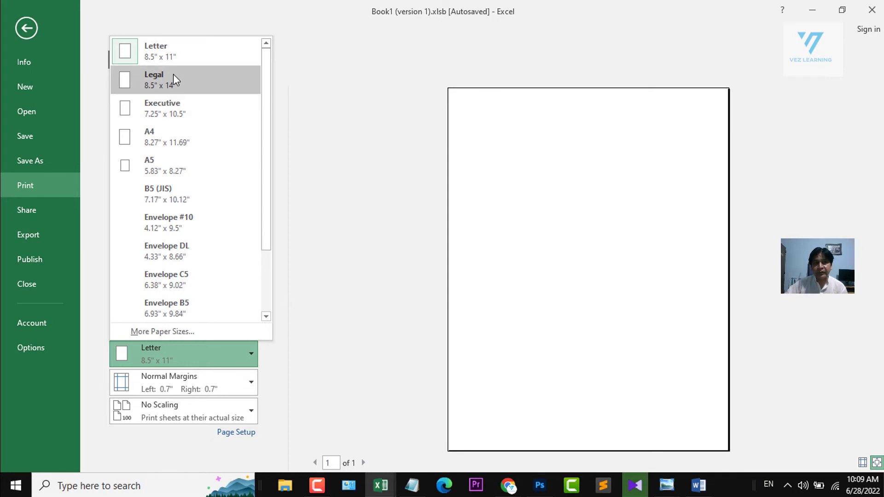
pyautogui.press('Escape')
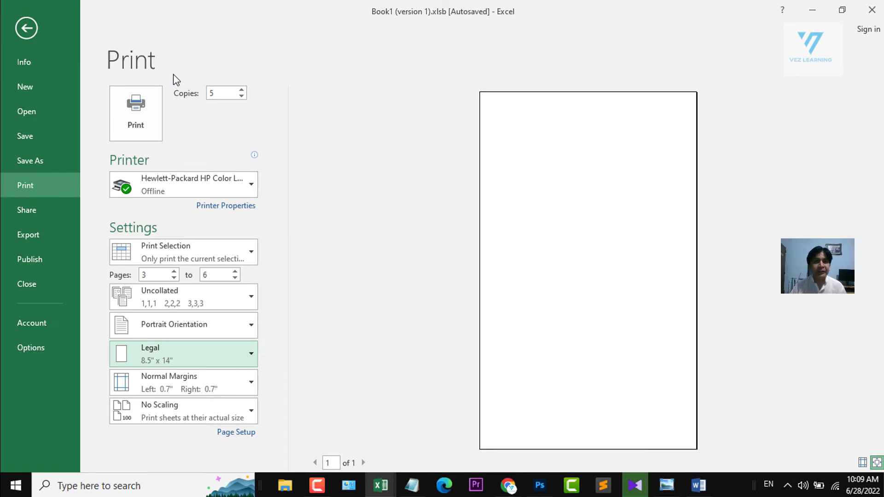
pyautogui.click(230, 358)
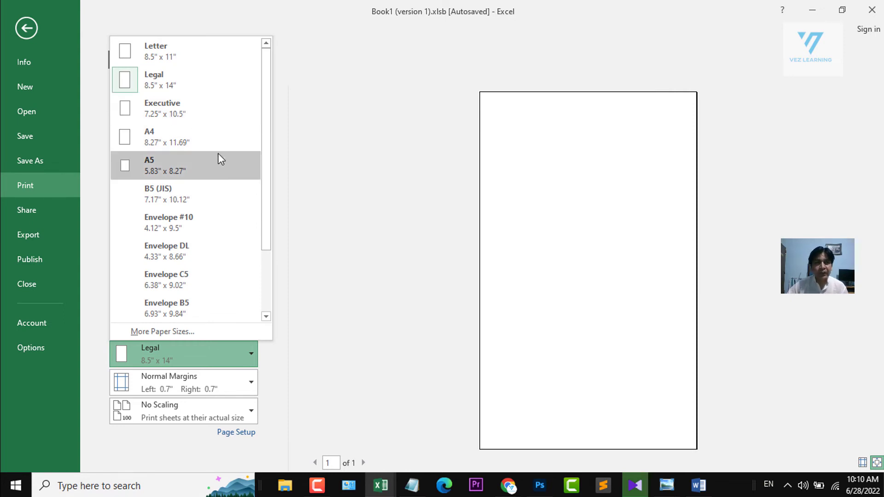
pyautogui.scroll(-1, 222, 201)
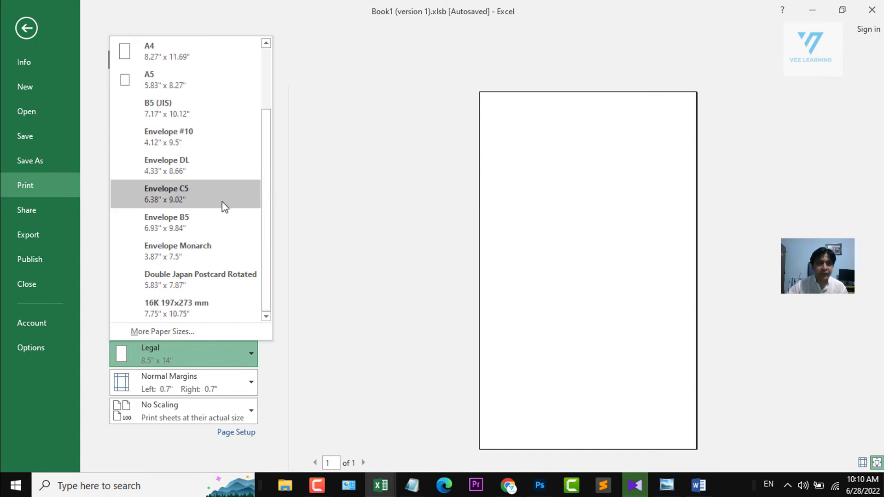
pyautogui.scroll(1, 222, 202)
pyautogui.click(234, 132)
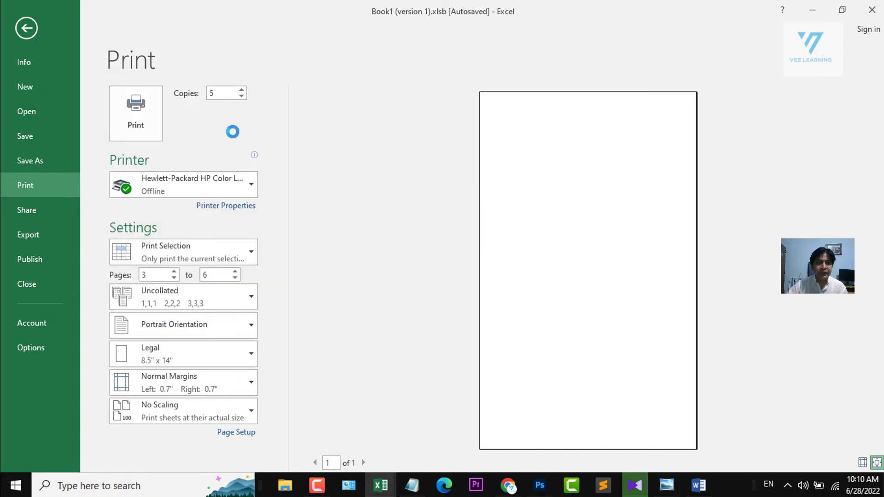
pyautogui.click(237, 365)
pyautogui.click(202, 59)
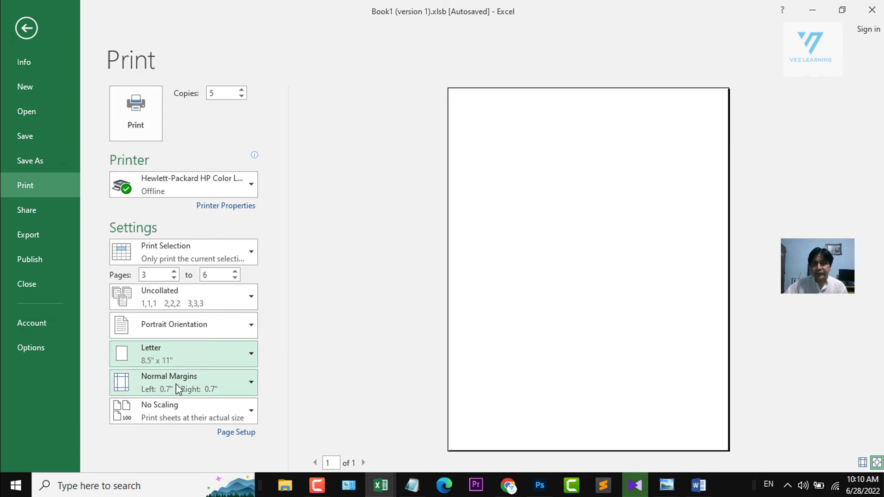
# Review the margin presets, return to Sheet3, and select the range A1:F12 around the number table
pyautogui.click(252, 383)
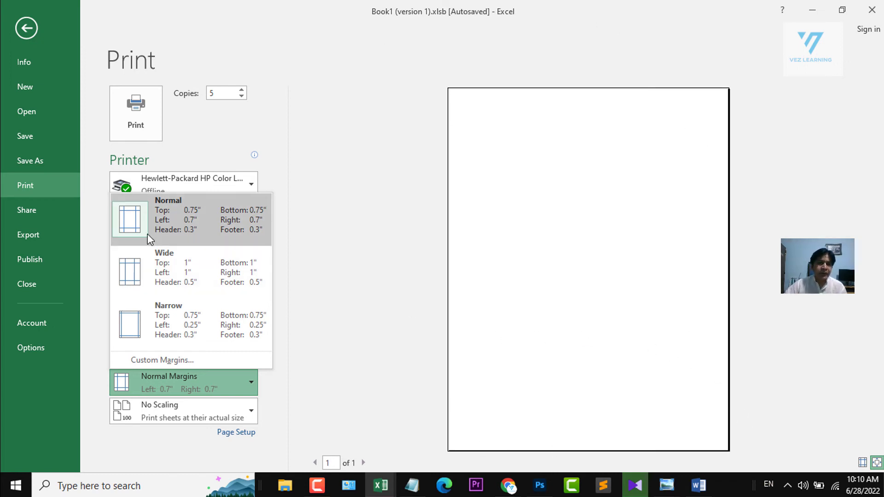
pyautogui.click(26, 22)
pyautogui.click(54, 175)
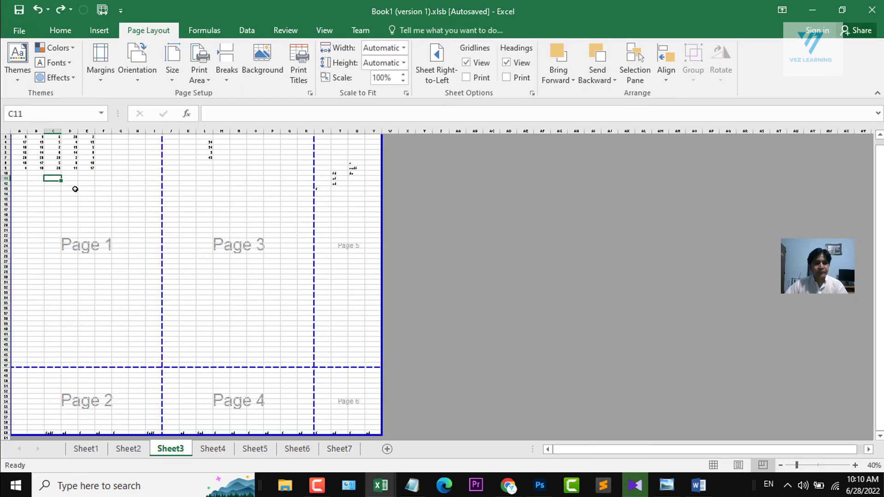
pyautogui.scroll(7, 10, 178)
pyautogui.press('Home')
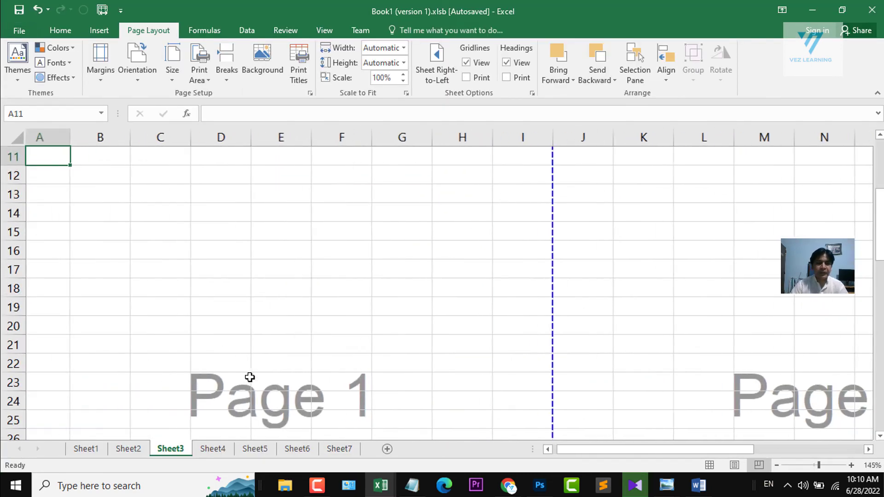
pyautogui.hotkey('ctrl', 'Home')
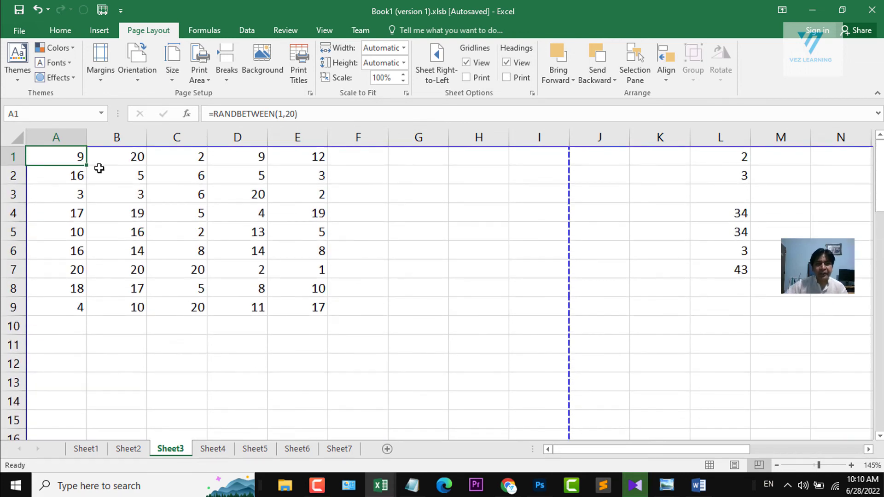
pyautogui.moveTo(58, 155)
pyautogui.mouseDown()
pyautogui.moveTo(227, 247)
pyautogui.moveTo(359, 364)
pyautogui.mouseUp()
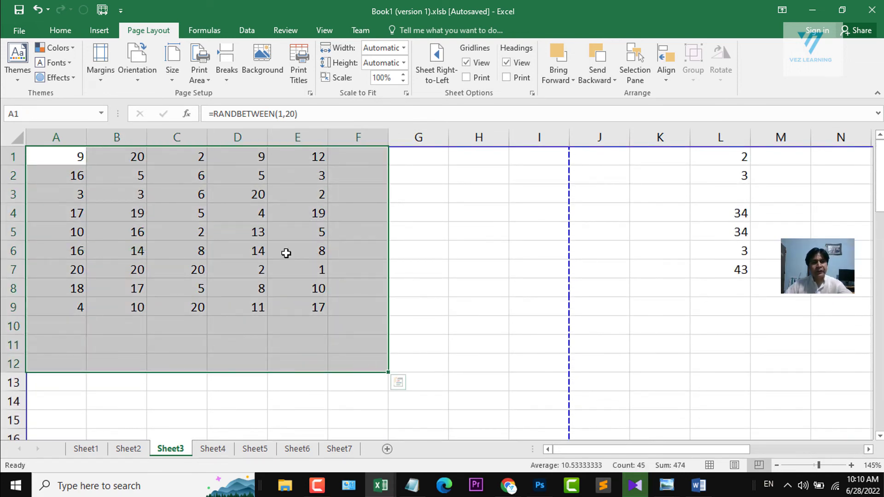
# Set the printout to Print Active Sheets instead of only the selection
pyautogui.hotkey('ctrl', 'p')
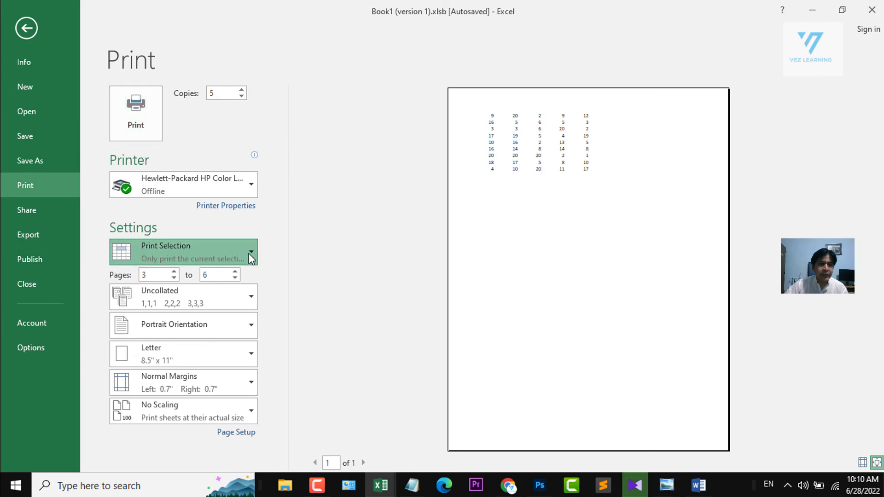
pyautogui.click(248, 254)
pyautogui.click(191, 278)
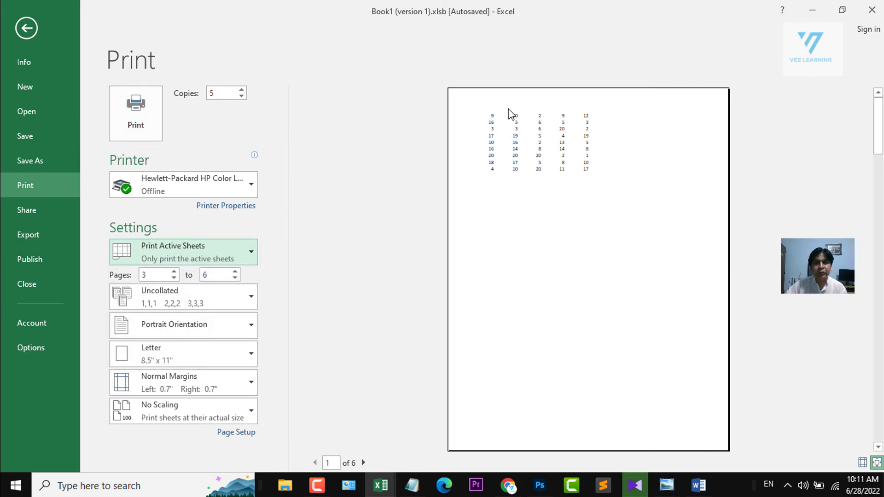
# Try Wide margins and Narrow margins on the print preview
pyautogui.click(241, 382)
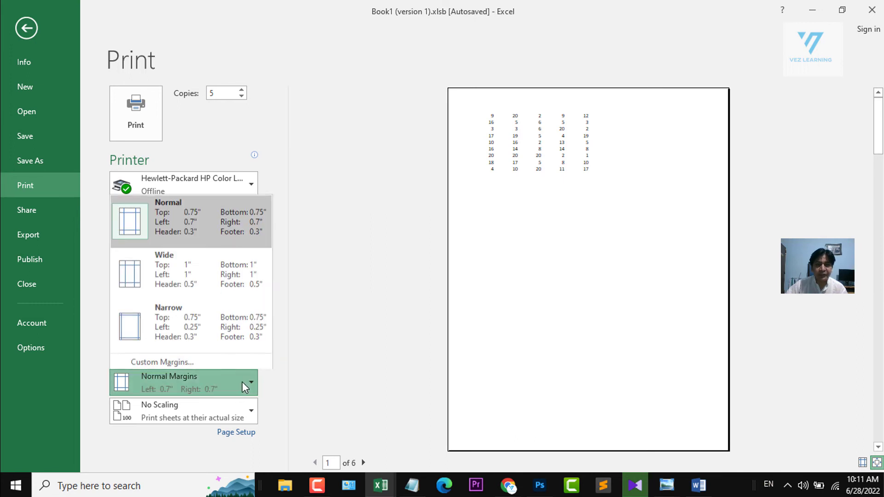
pyautogui.click(220, 268)
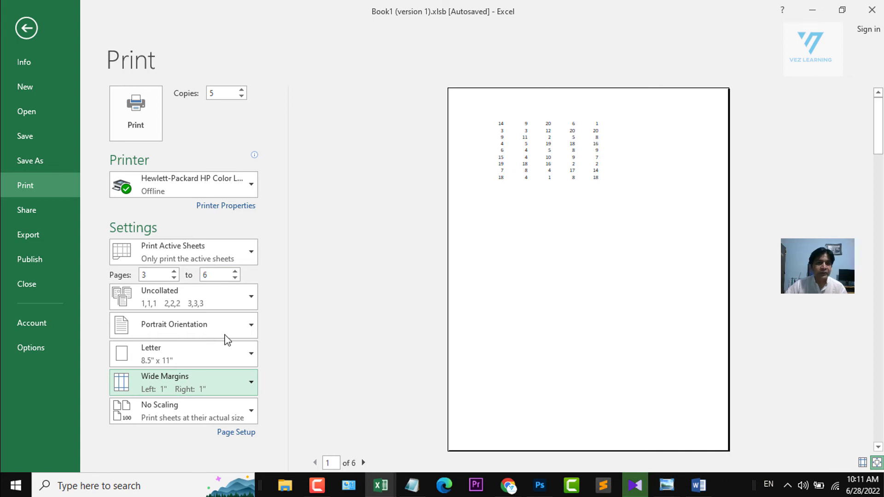
pyautogui.click(243, 385)
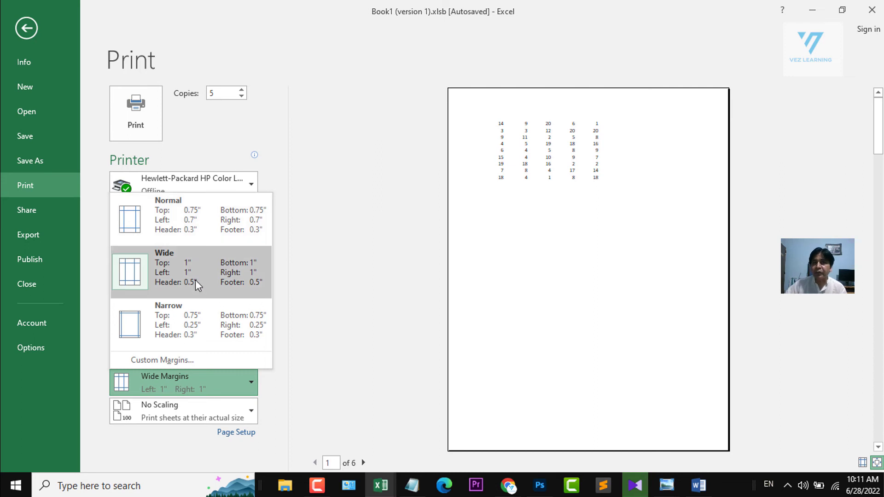
pyautogui.click(197, 316)
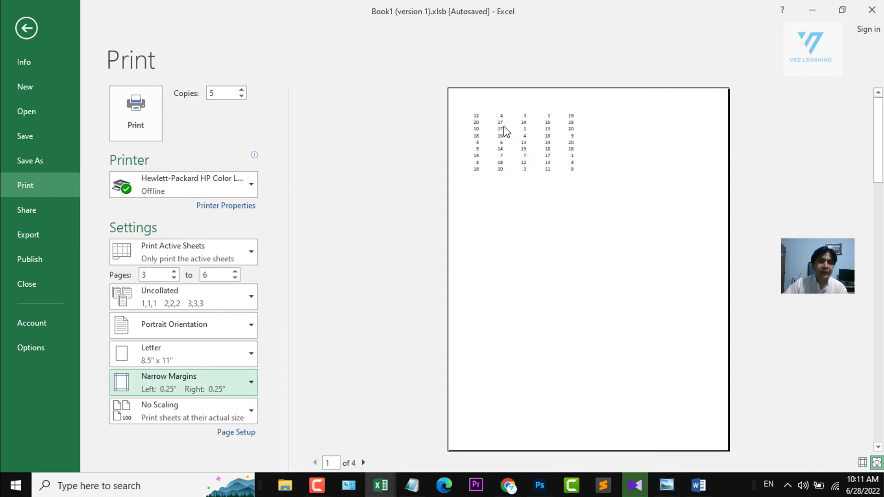
# Try custom margins with a 0.5 top margin and a 0 left margin, keeping the header at 0.3
pyautogui.click(241, 381)
pyautogui.click(182, 360)
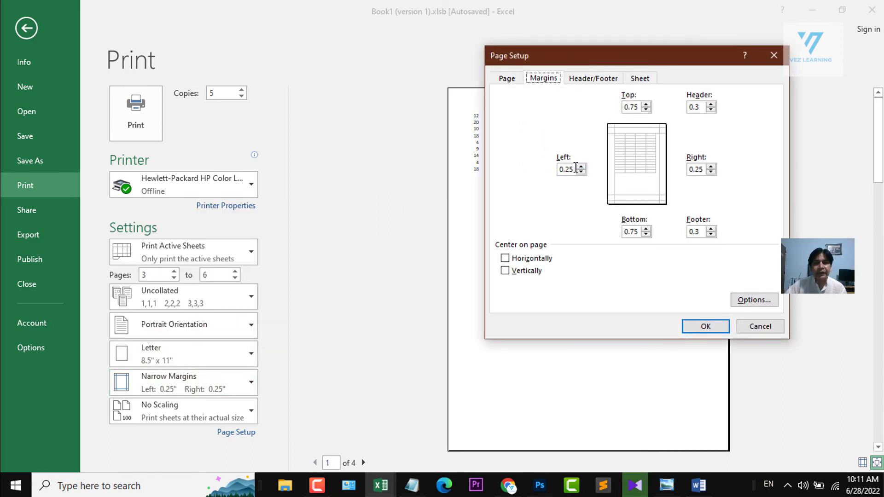
pyautogui.click(646, 109)
pyautogui.click(646, 110)
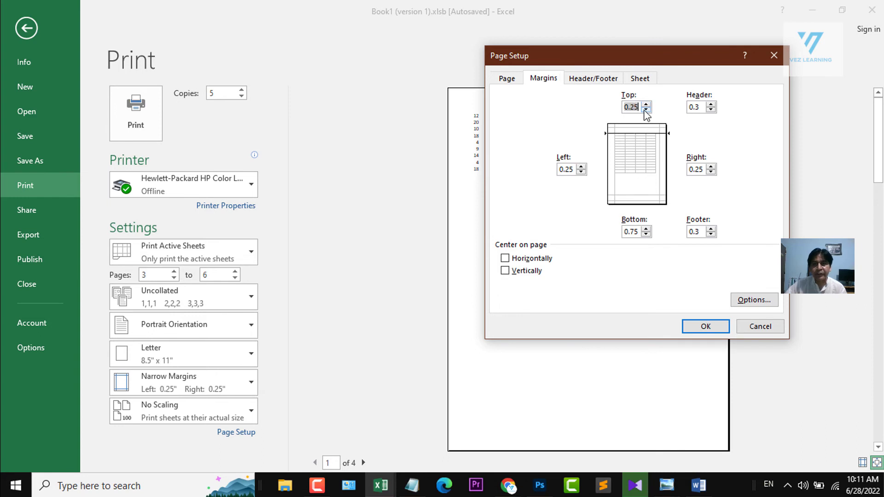
pyautogui.click(646, 110)
pyautogui.click(647, 104)
pyautogui.click(647, 104)
pyautogui.click(711, 110)
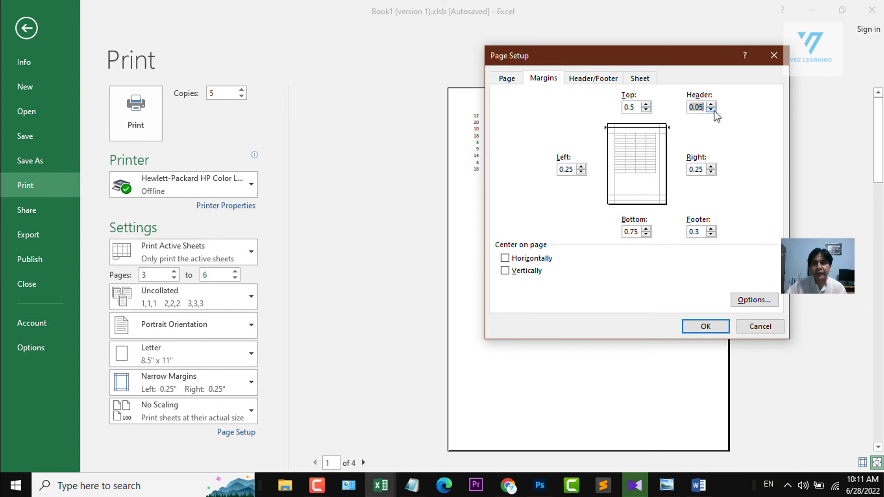
pyautogui.click(581, 168)
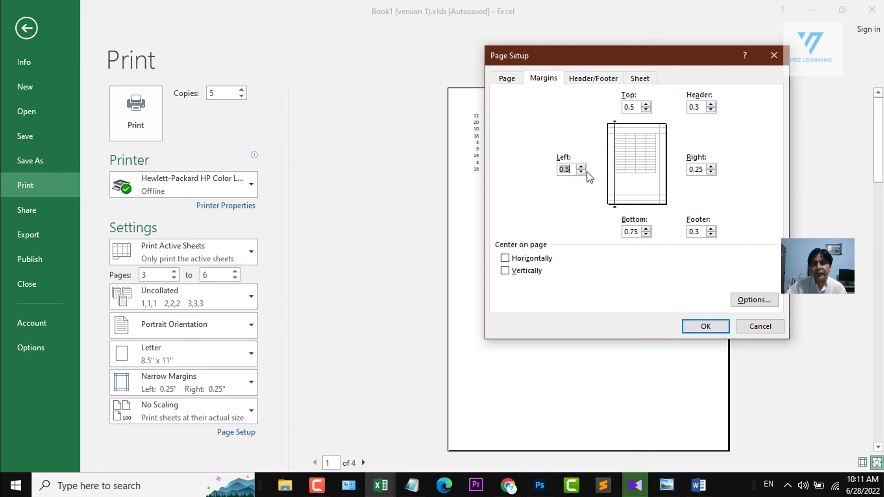
pyautogui.click(581, 172)
pyautogui.click(581, 172)
pyautogui.click(706, 327)
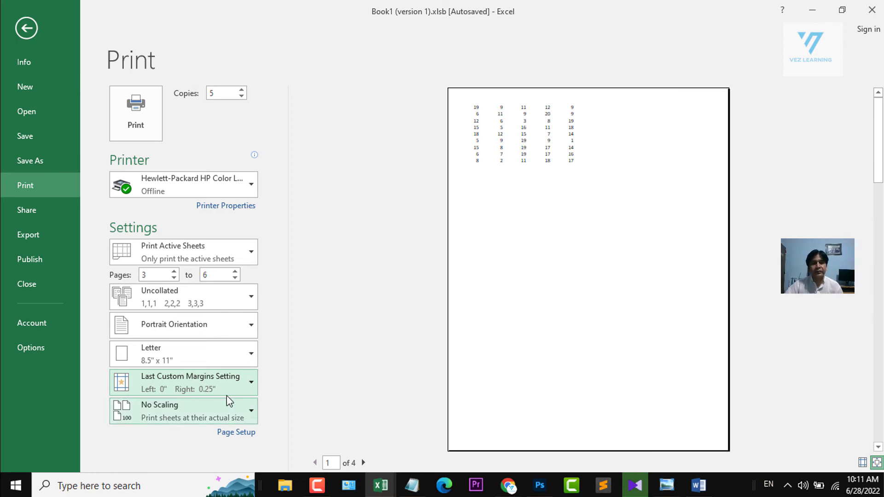
# Restore Normal Margins for the printout and return to the sheet
pyautogui.click(242, 388)
pyautogui.click(195, 203)
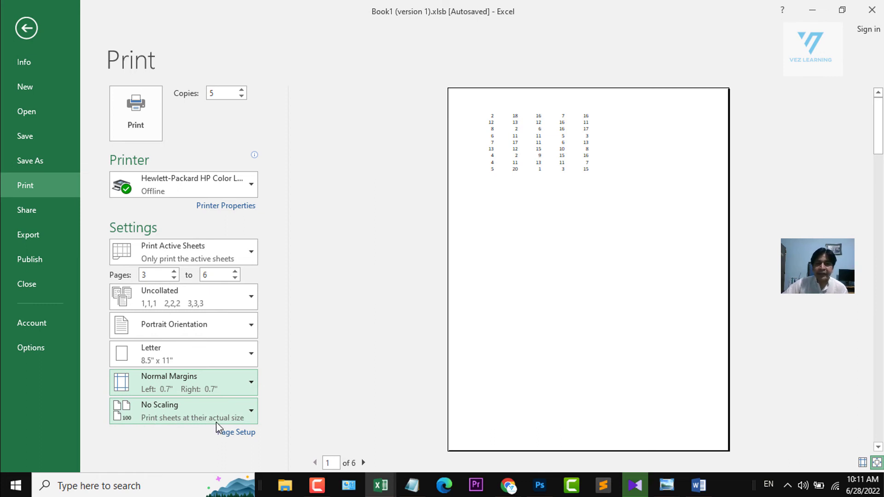
pyautogui.click(26, 28)
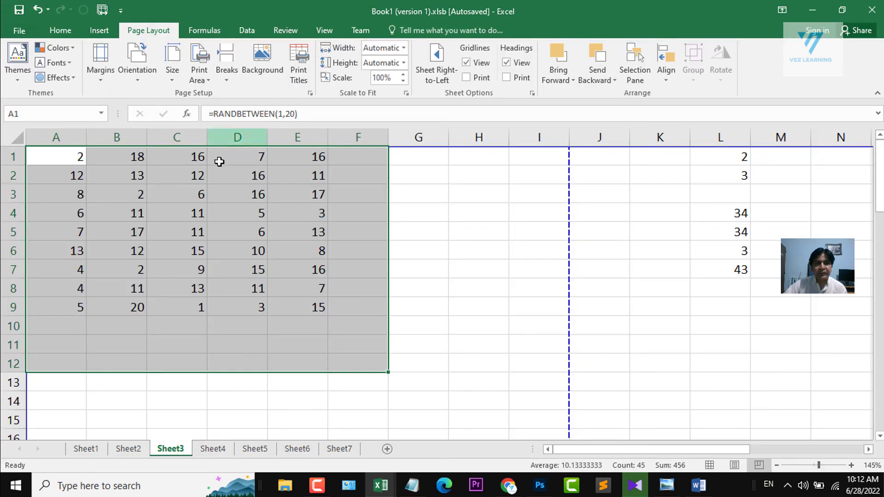
# Enter 12, 34, 56 and 77 in cells F1 to I1
pyautogui.click(376, 158)
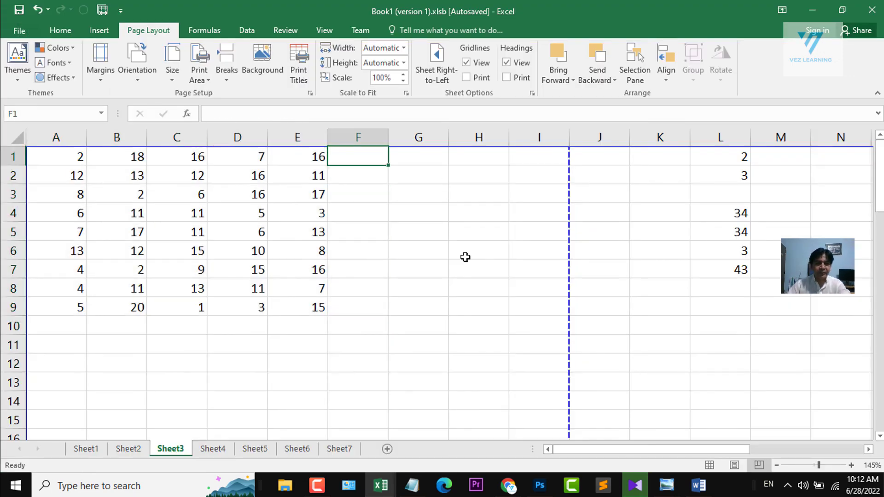
pyautogui.write('12')
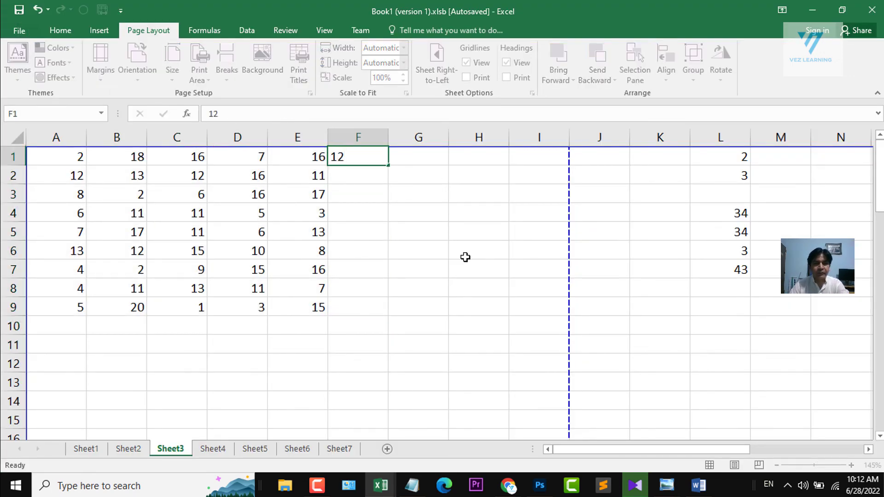
pyautogui.press('Tab')
pyautogui.write('34')
pyautogui.press('Tab')
pyautogui.write('56')
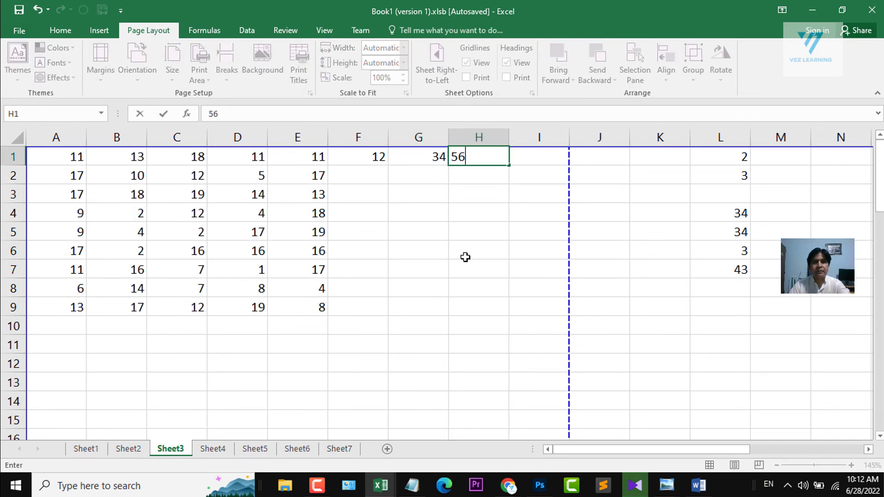
pyautogui.hotkey('ctrl', 'Return')
pyautogui.press('Tab')
pyautogui.write('77')
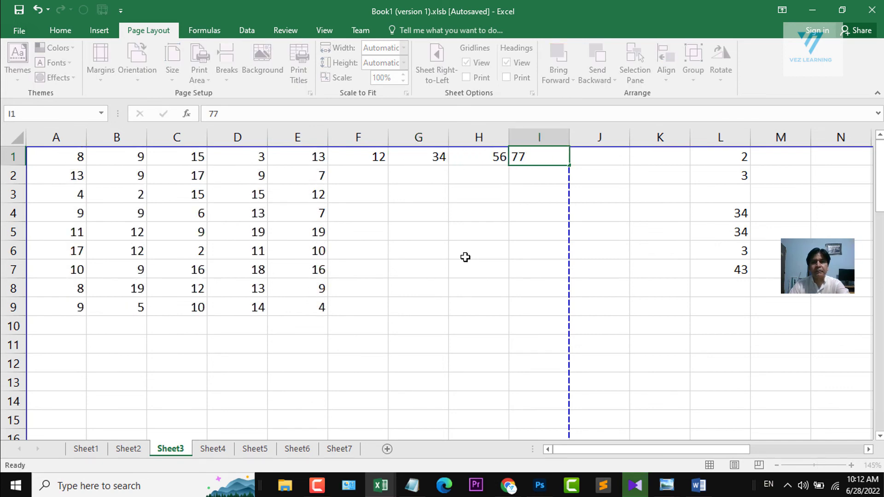
pyautogui.press('Tab')
# Continue the first row past the page break with 33 in J1 and 31 in K1
pyautogui.write('33')
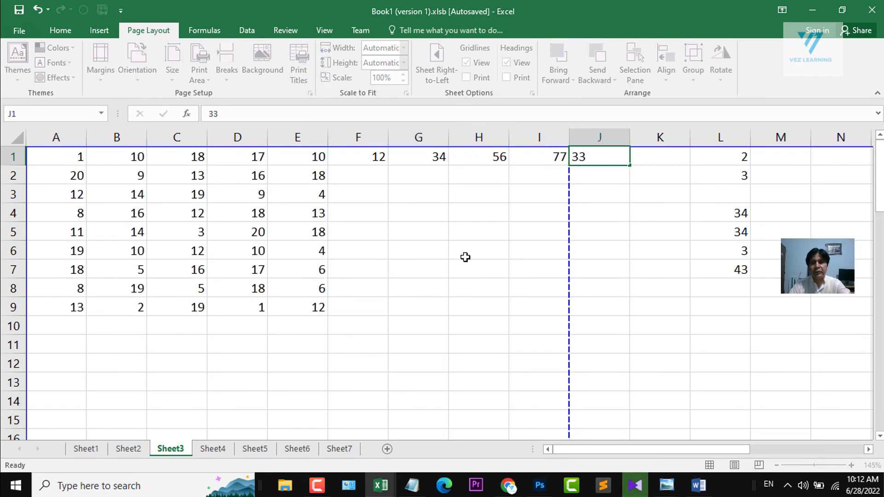
pyautogui.press('Tab')
pyautogui.write('33')
pyautogui.press('BackSpace')
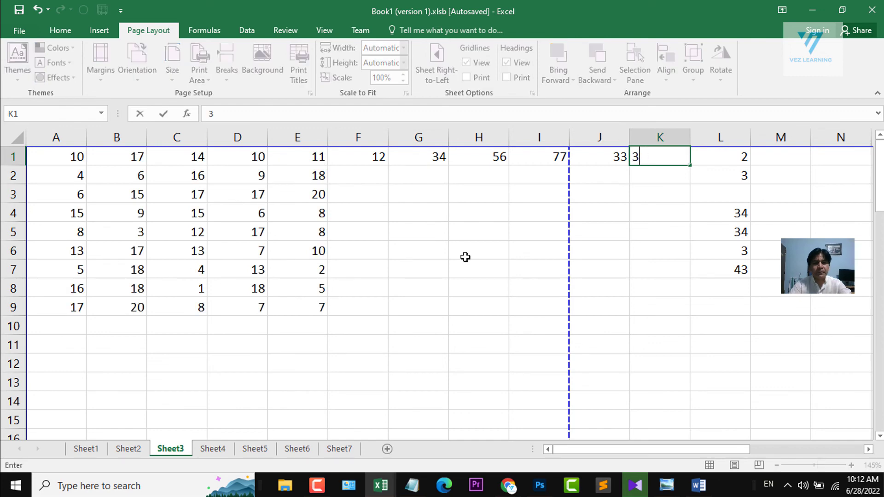
pyautogui.write('1')
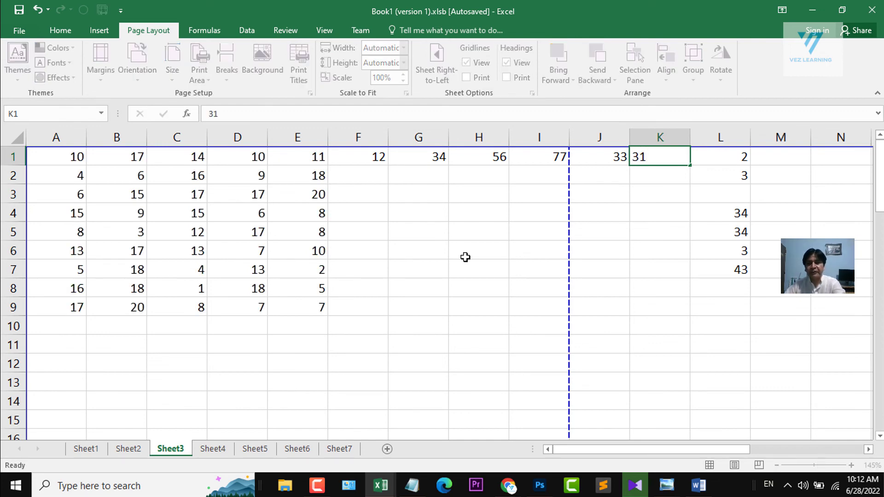
# Compare the page 1 cells with the J1:L7 block past the page break, and check them in the print preview
pyautogui.press('Return')
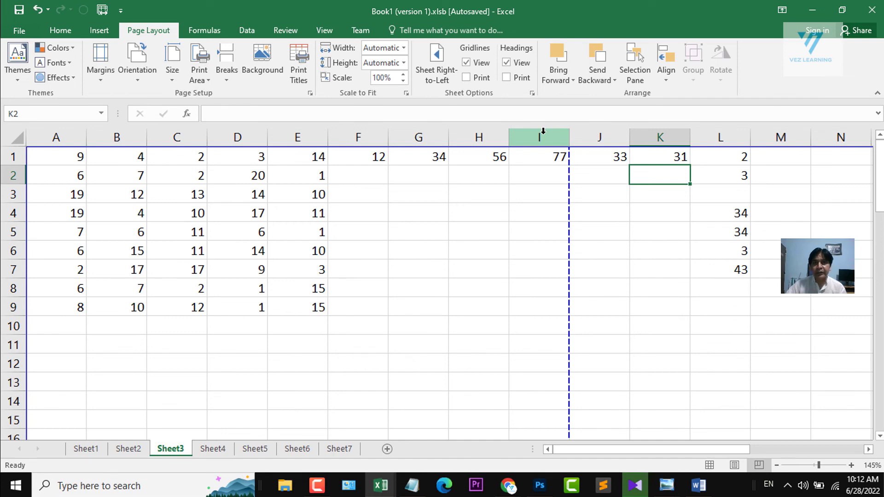
pyautogui.keyDown('ctrl'); pyautogui.scroll(-7, 416, 265); pyautogui.keyUp('ctrl')
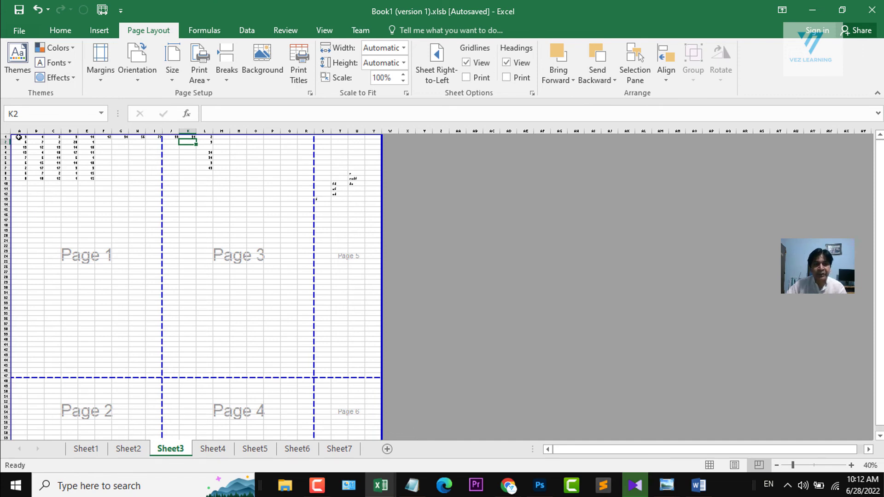
pyautogui.moveTo(16, 137); pyautogui.dragTo(156, 373)
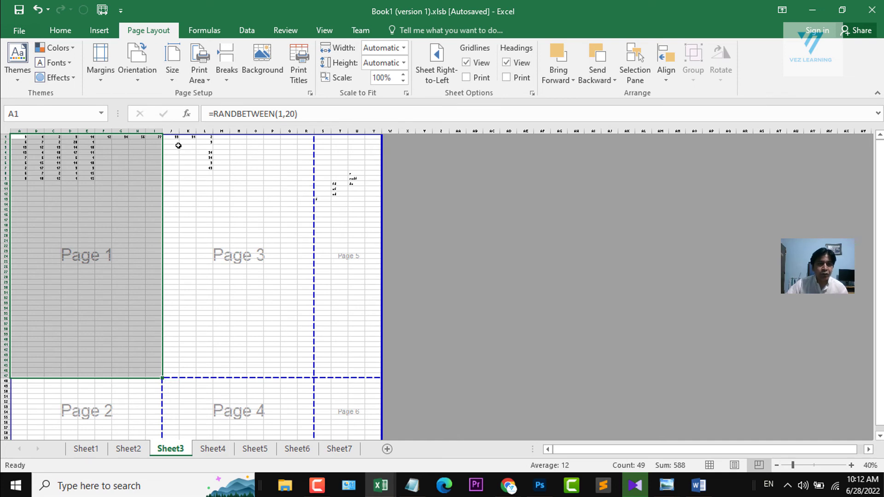
pyautogui.keyDown('ctrl'); pyautogui.scroll(5, 416, 183); pyautogui.keyUp('ctrl')
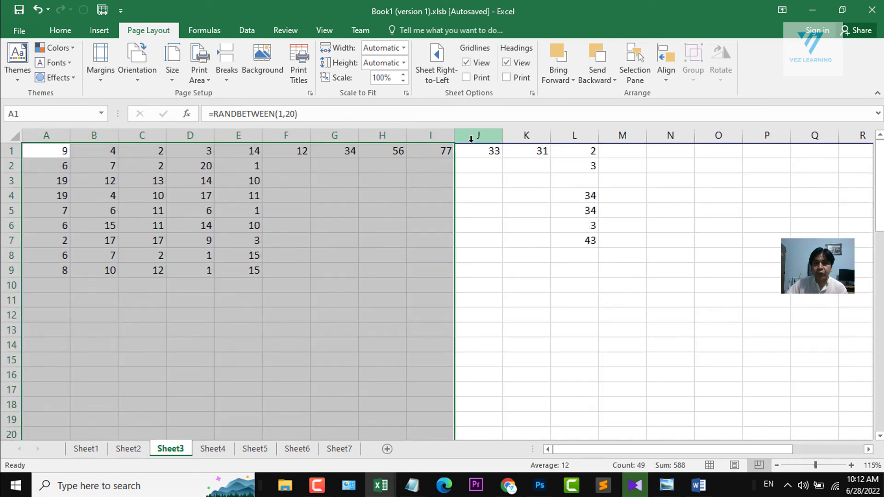
pyautogui.moveTo(479, 151); pyautogui.dragTo(554, 235)
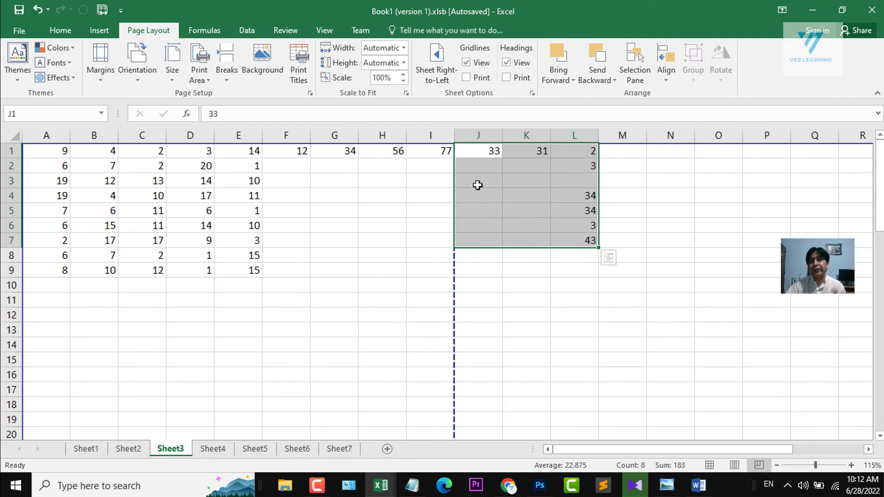
pyautogui.hotkey('ctrl', 'p')
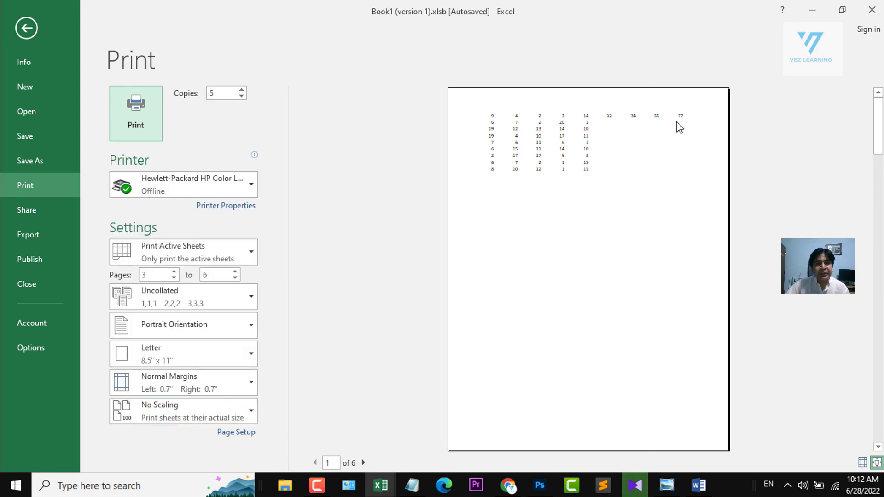
pyautogui.click(19, 25)
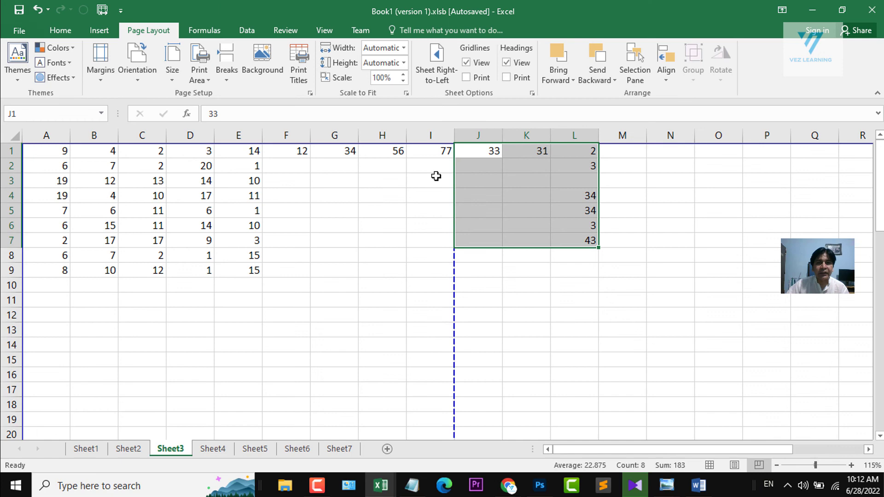
# Fill cell I1 with yellow and check the last column of page 1 in the print preview against J1:L7
pyautogui.click(428, 151)
pyautogui.click(60, 30)
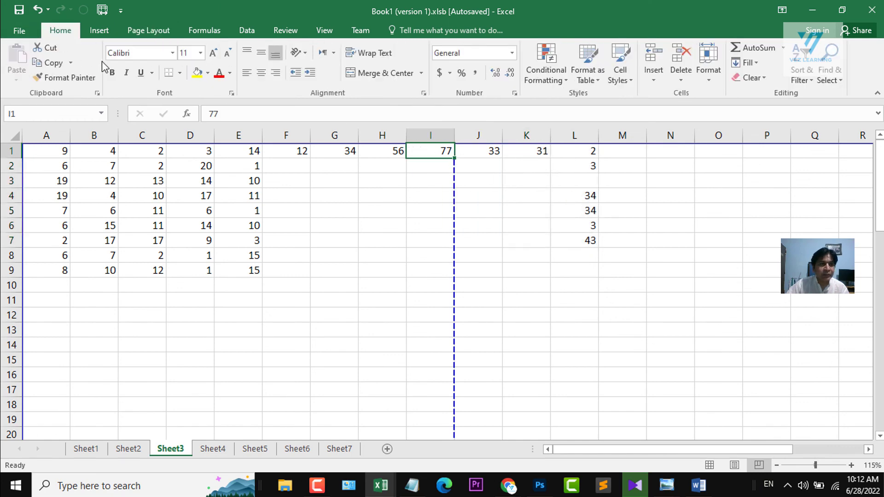
pyautogui.click(197, 72)
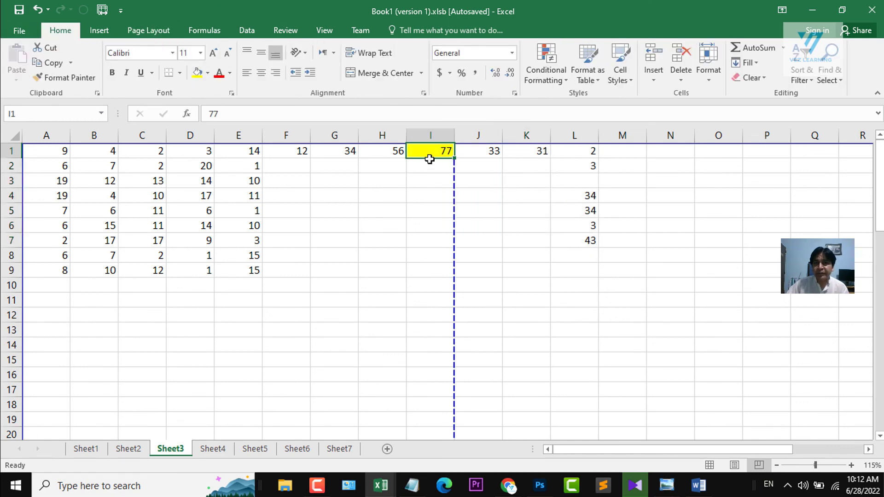
pyautogui.moveTo(470, 150); pyautogui.dragTo(590, 242)
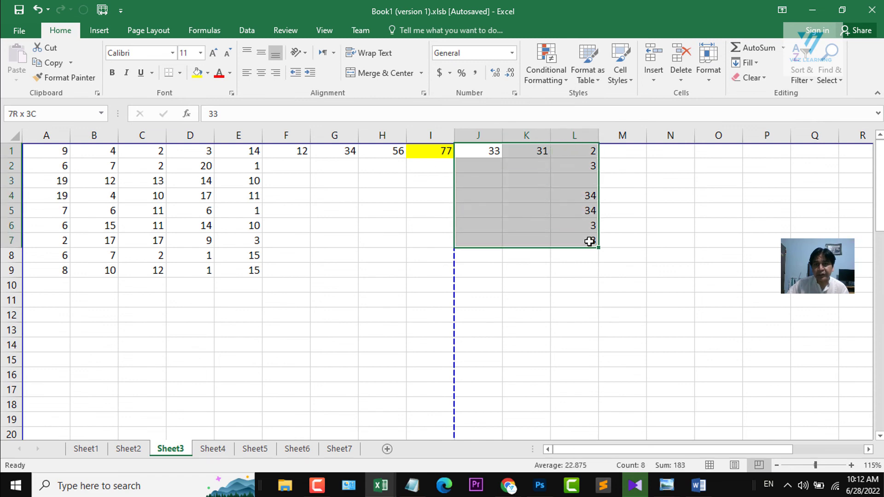
pyautogui.hotkey('ctrl', 'p')
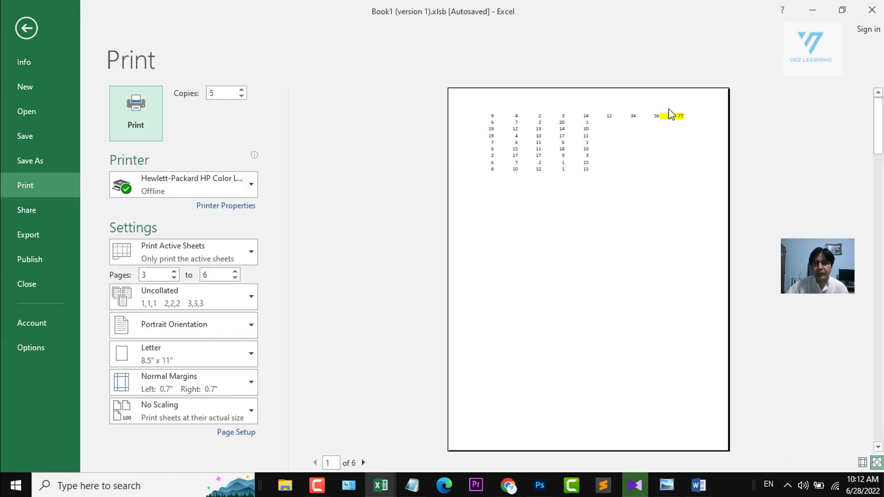
pyautogui.press('Escape')
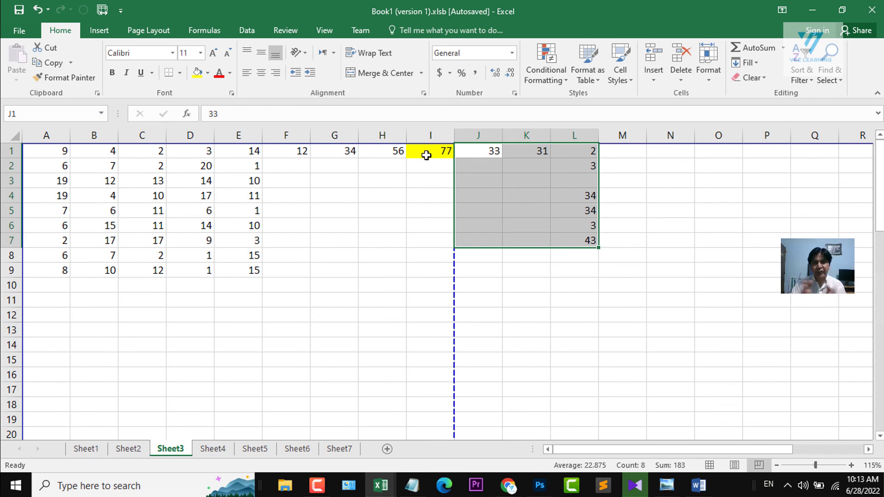
# Try the print scaling Fit All Columns on One Page, and set it to Fit Sheet on One Page
pyautogui.hotkey('ctrl', 'p')
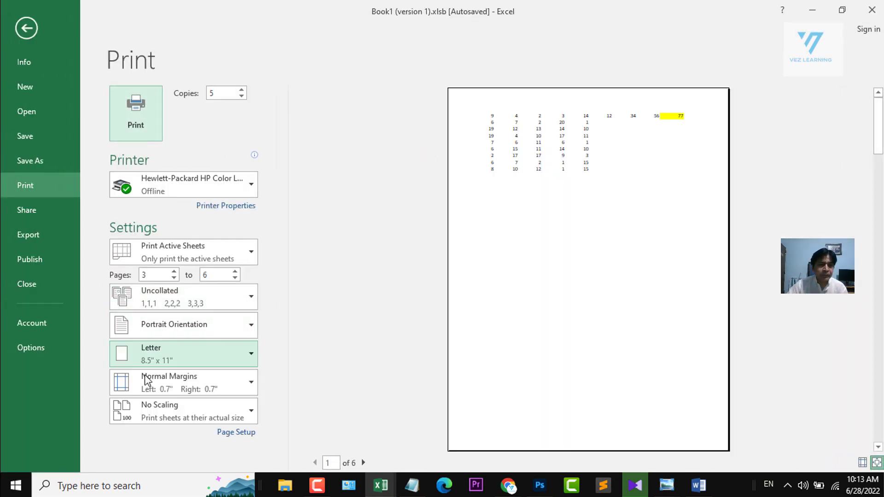
pyautogui.click(252, 418)
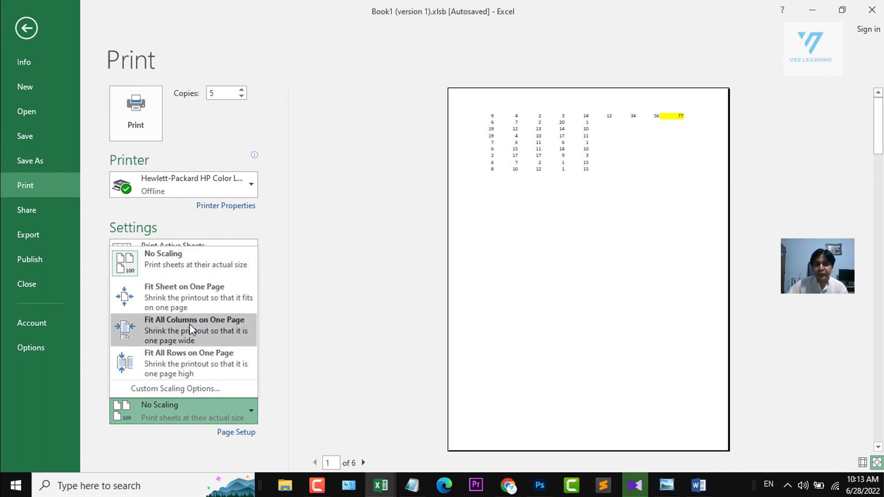
pyautogui.click(215, 329)
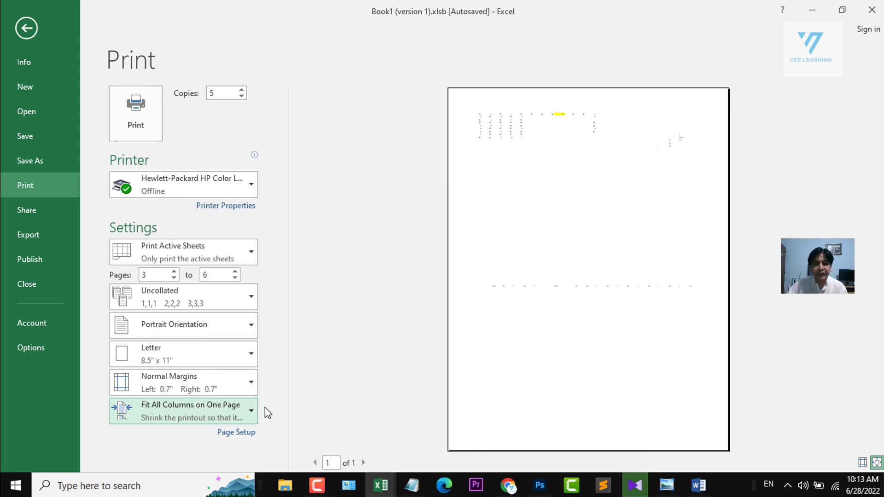
pyautogui.click(252, 410)
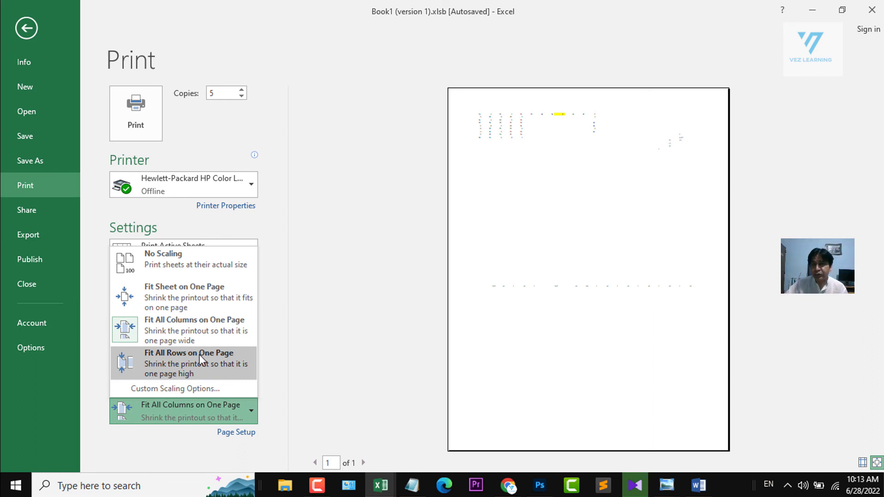
pyautogui.click(225, 299)
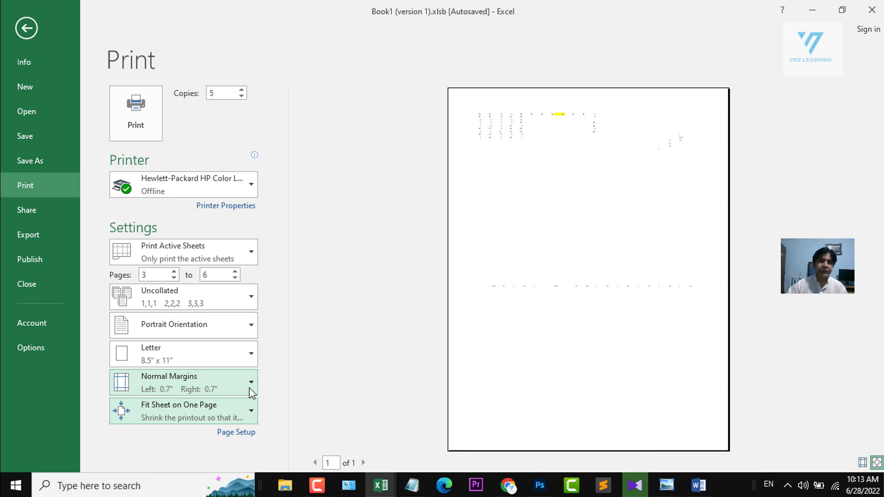
pyautogui.click(317, 485)
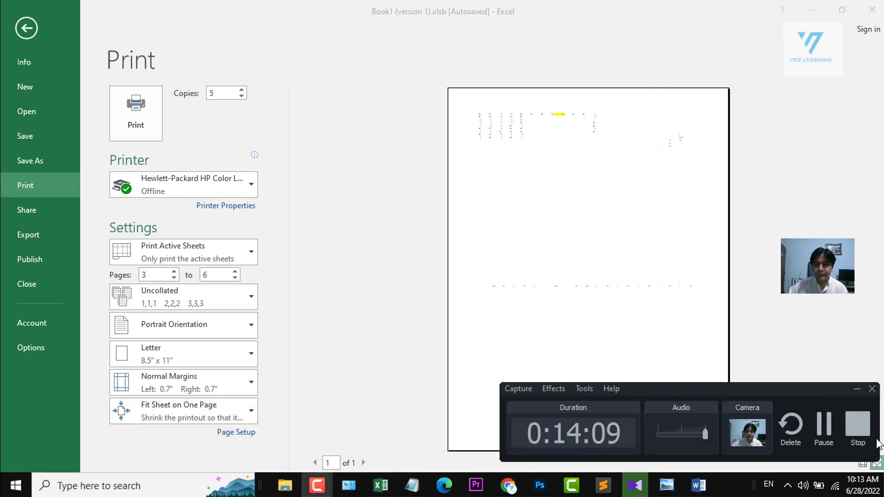